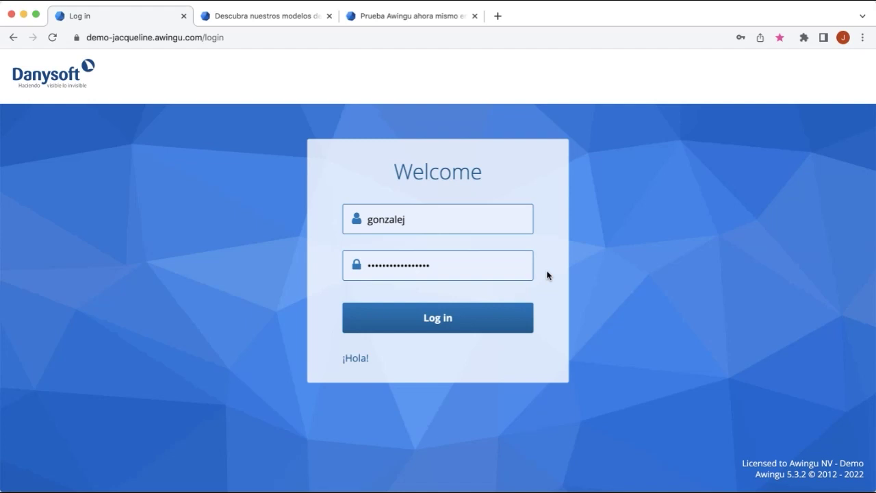
Log in to the workspace with the filled-in credentials and enter the 2-step verification token.
click(467, 317)
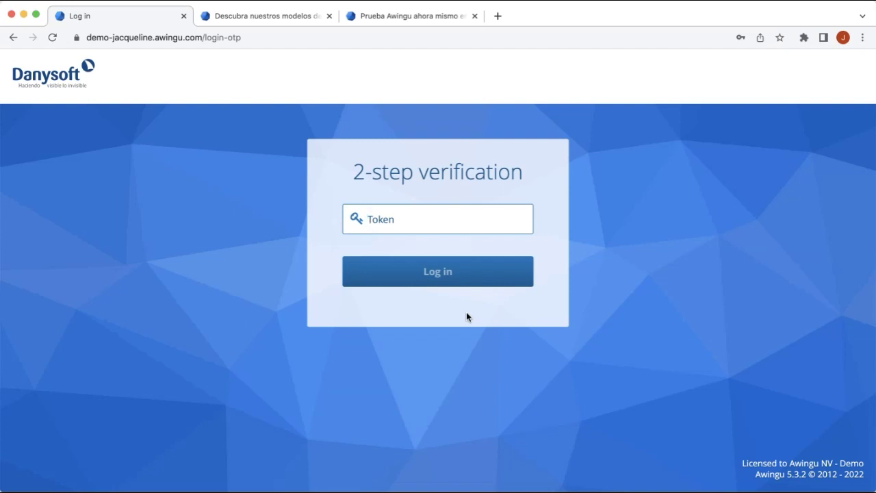
key(super+v)
text(•••)
click(466, 273)
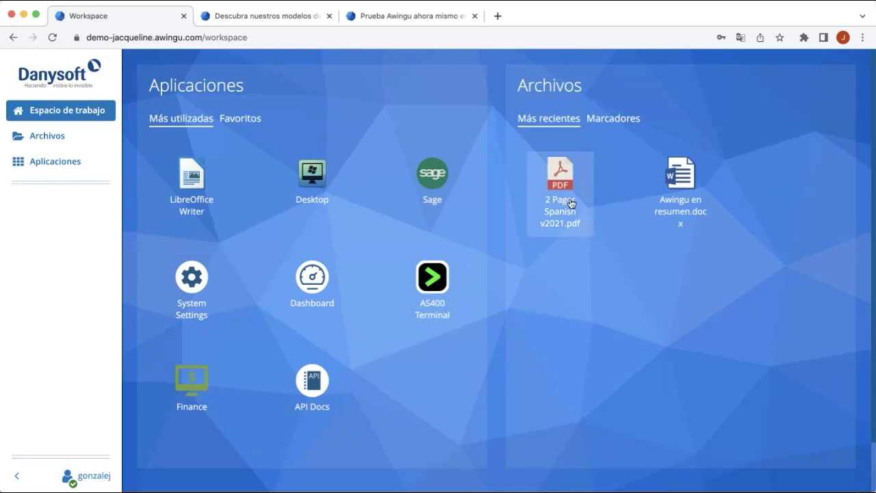
View the files in the Documents folder and the full list of available applications.
click(65, 144)
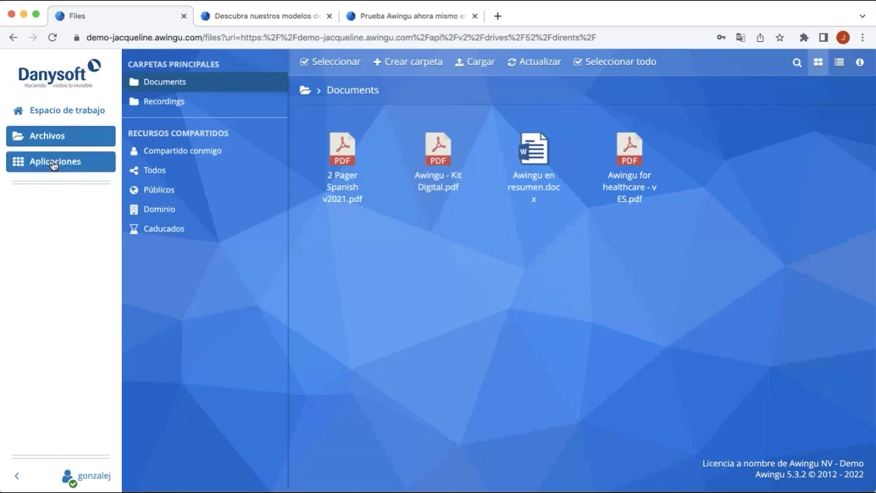
click(54, 164)
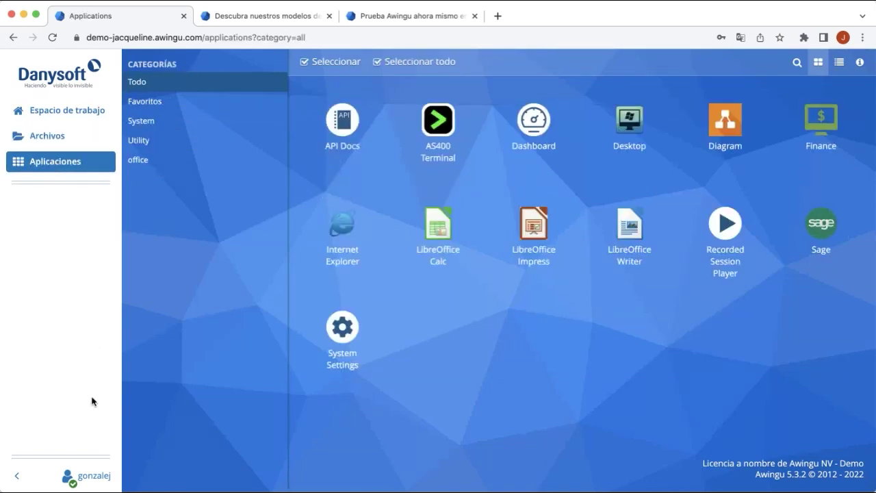
Open the account settings and review the preferred language, keyboard layout and guided tour options.
click(94, 475)
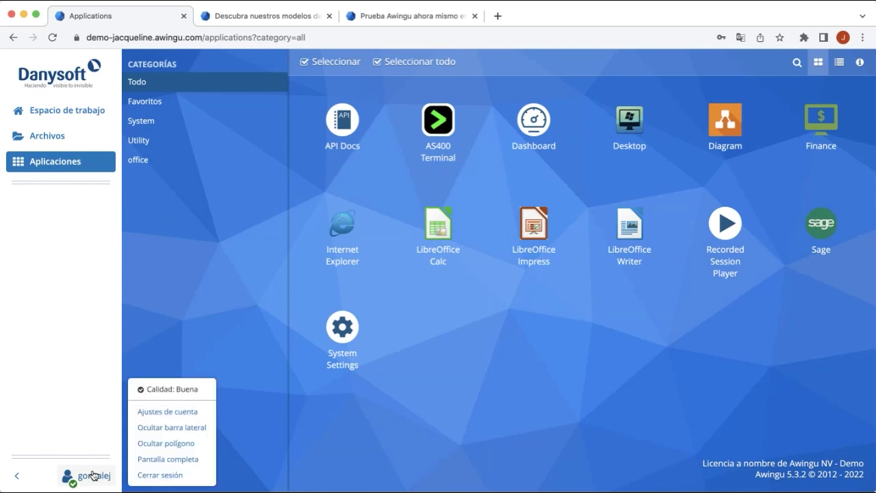
click(162, 412)
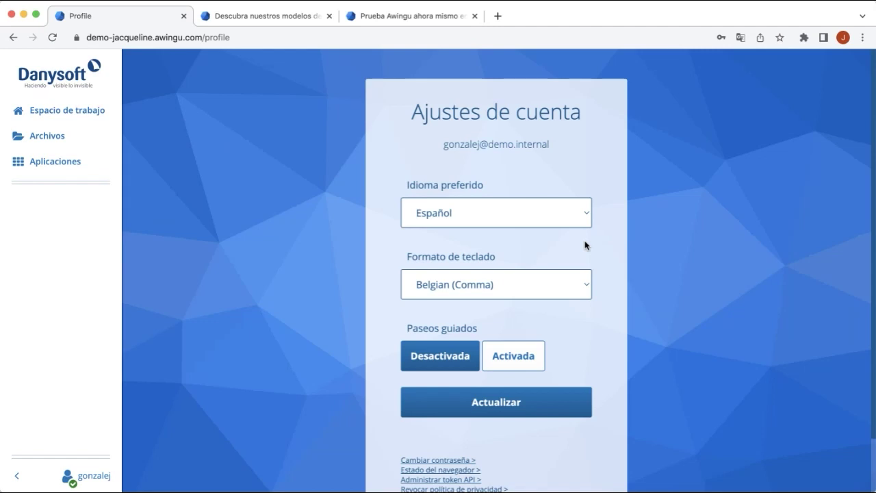
scroll(585, 245, down, 1)
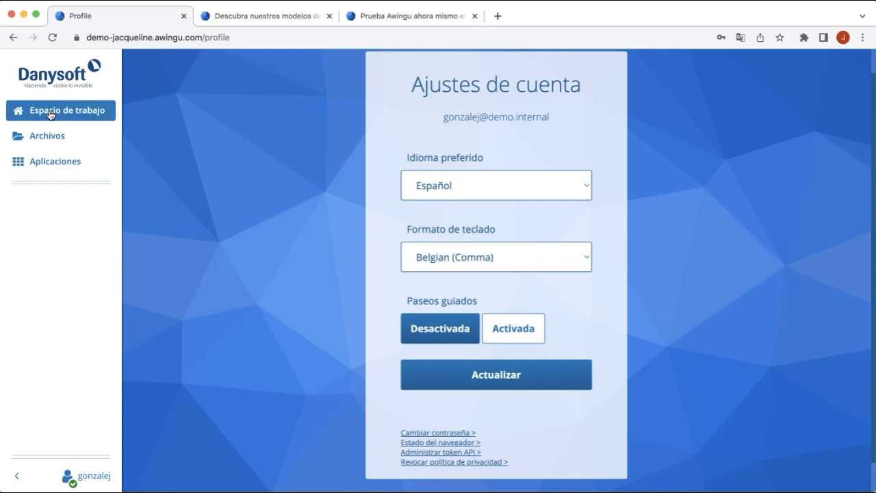
Open Awingu en resumen.docx from the Documents folder, complete the document recovery and dismiss the tip of the day.
click(60, 137)
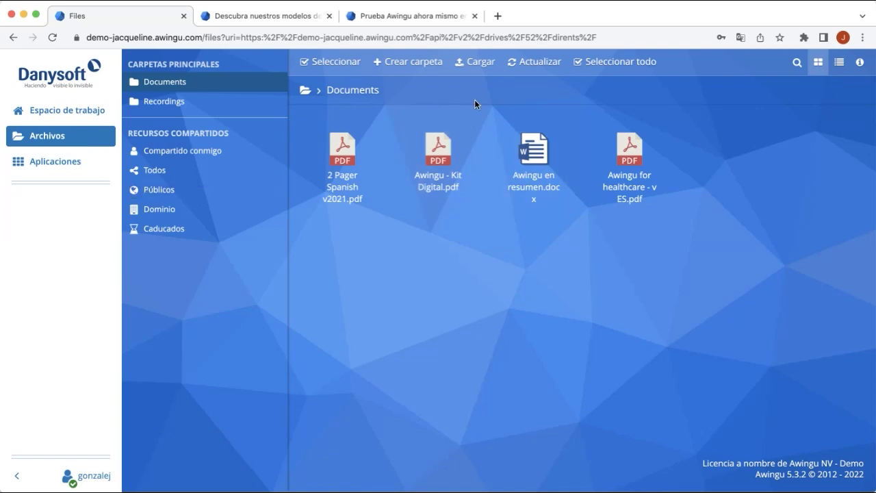
click(559, 136)
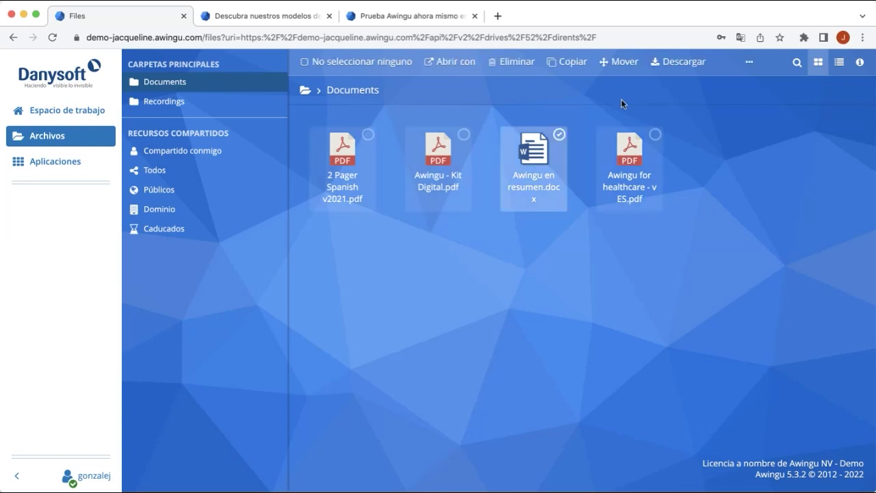
click(560, 136)
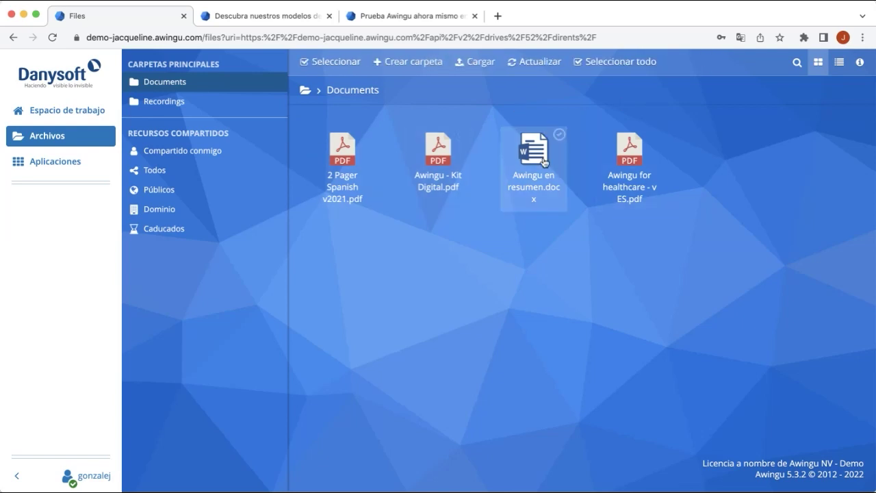
click(545, 164)
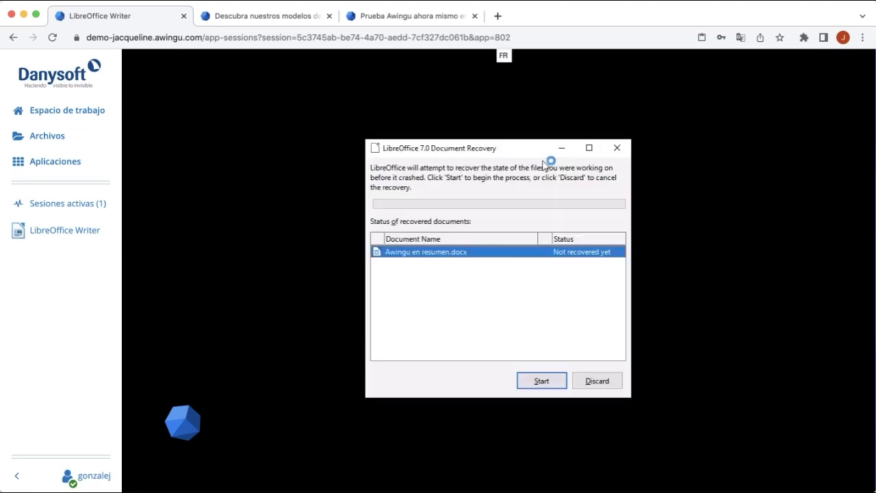
click(546, 381)
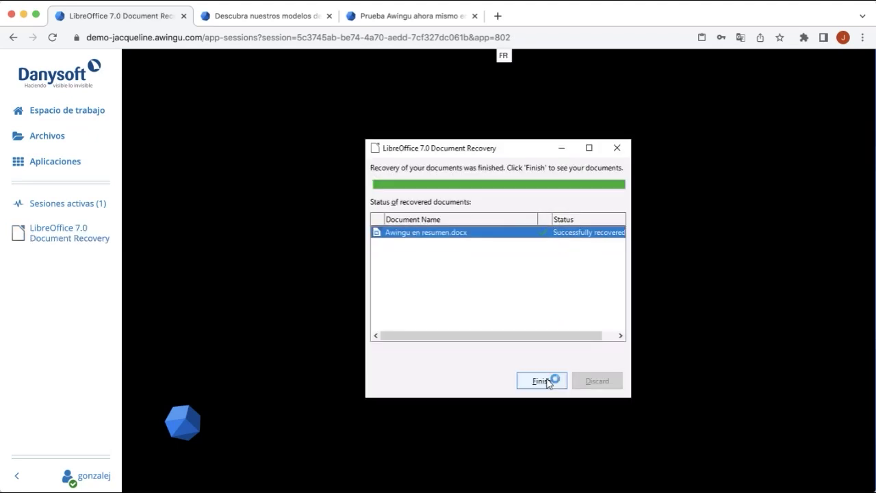
click(542, 380)
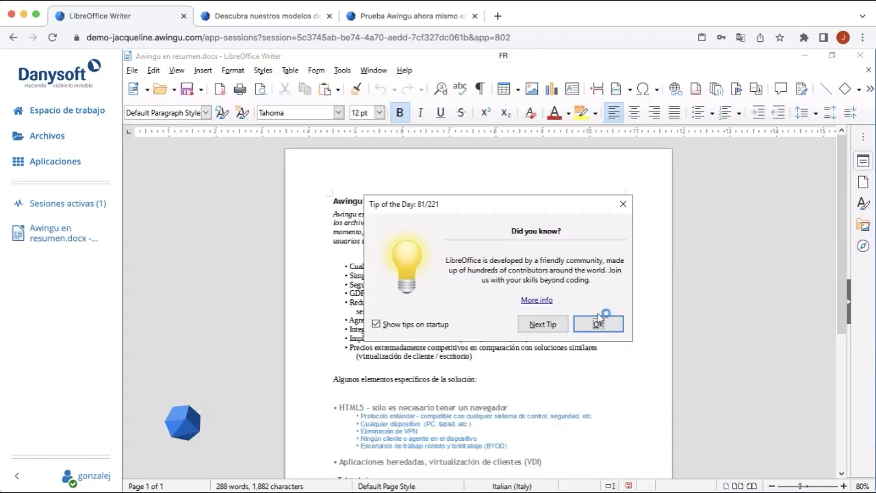
click(623, 205)
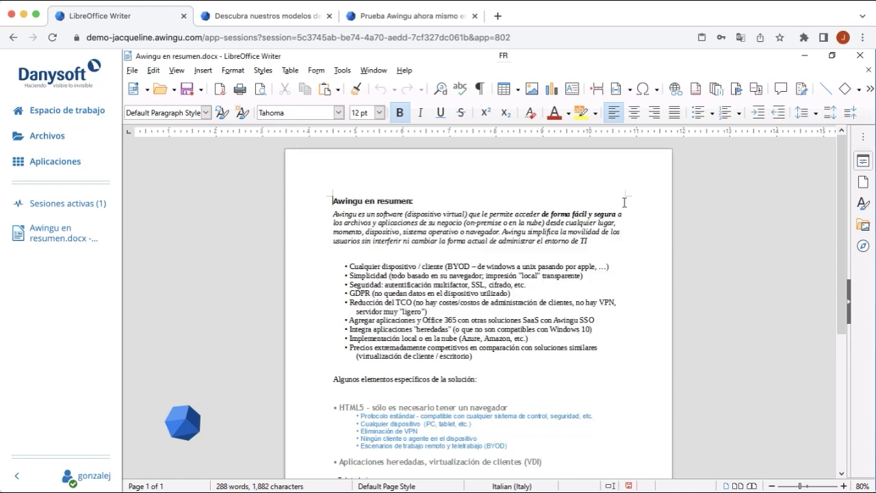
Check the printer options for the open document and leave without printing.
click(239, 90)
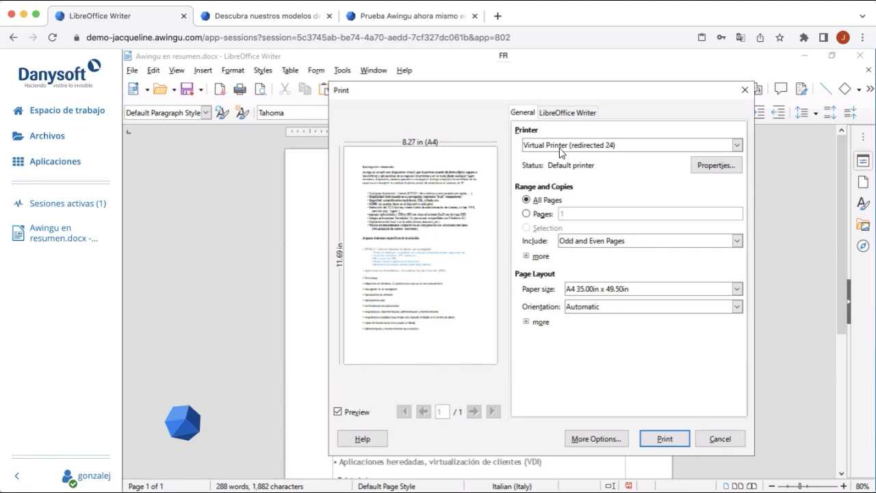
click(745, 89)
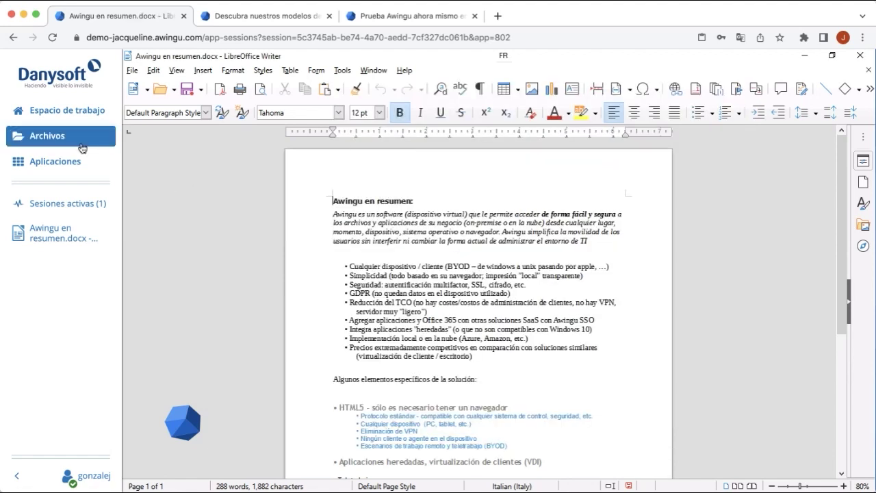
Review the sharing options for Awingu en resumen.docx, including expiry date, availability, access rights and password protection, and cancel the share.
click(81, 145)
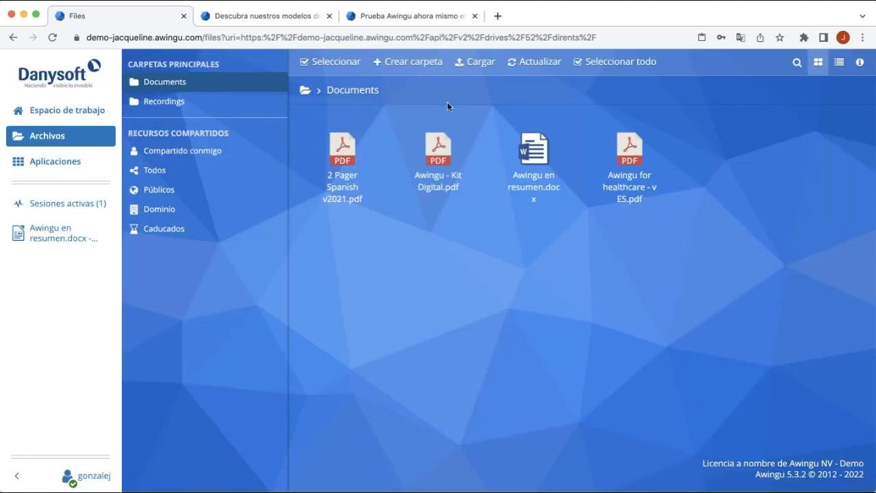
click(559, 135)
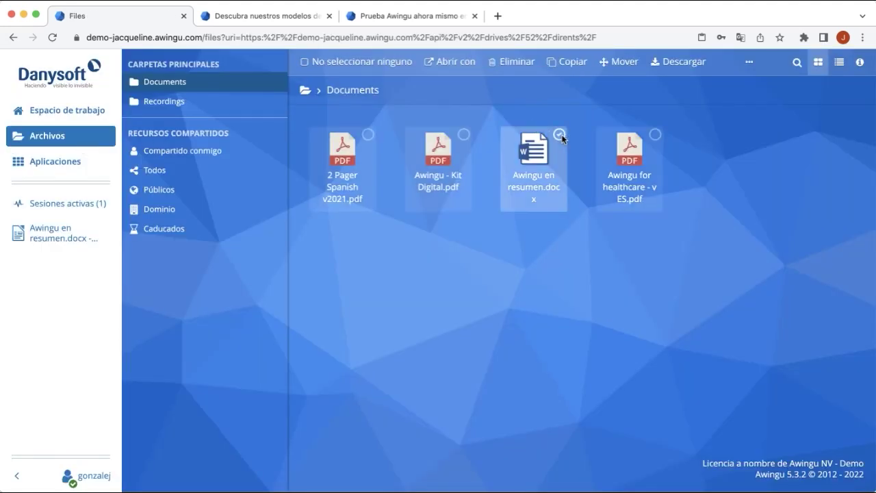
click(748, 66)
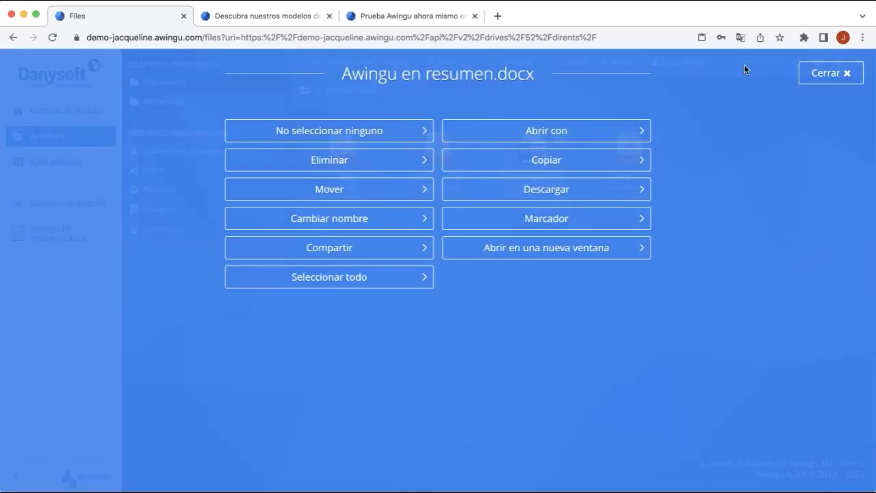
click(358, 247)
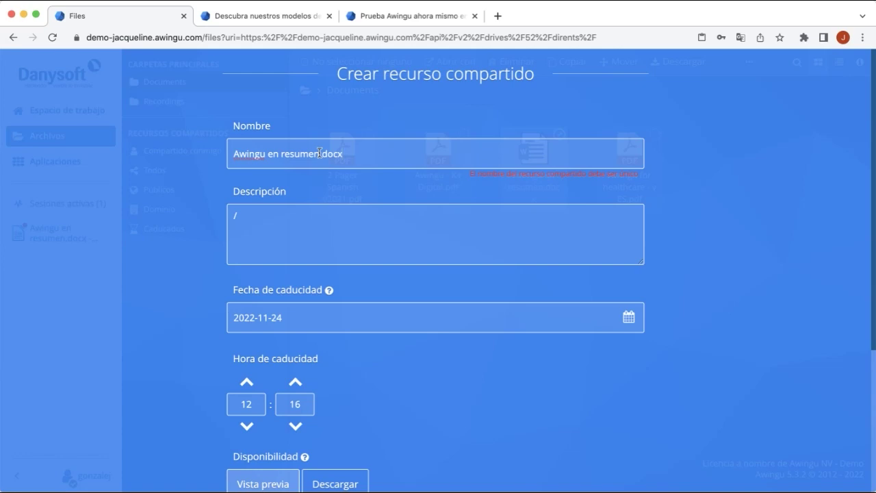
scroll(319, 152, down, 1)
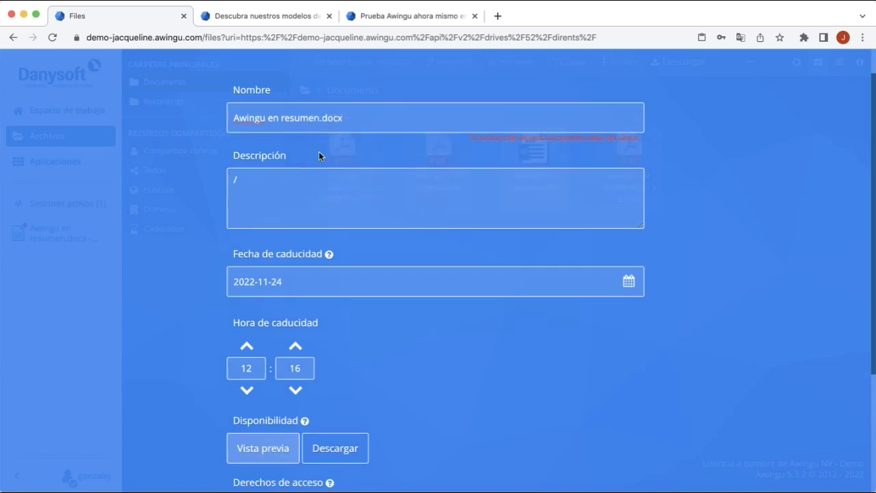
scroll(310, 113, down, 1)
scroll(309, 112, down, 1)
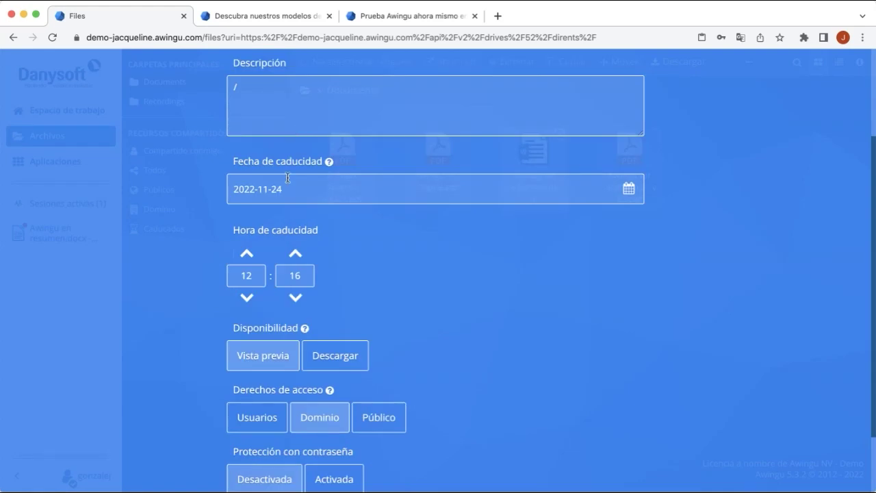
click(629, 196)
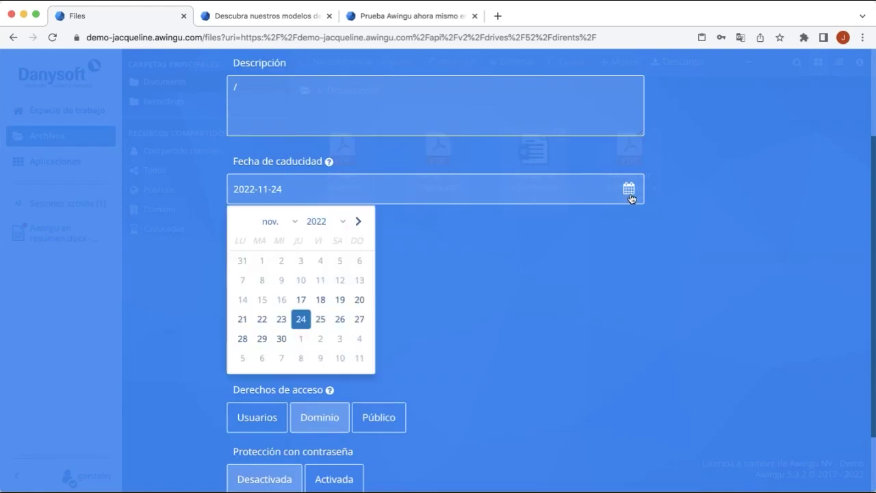
click(573, 306)
scroll(325, 255, down, 1)
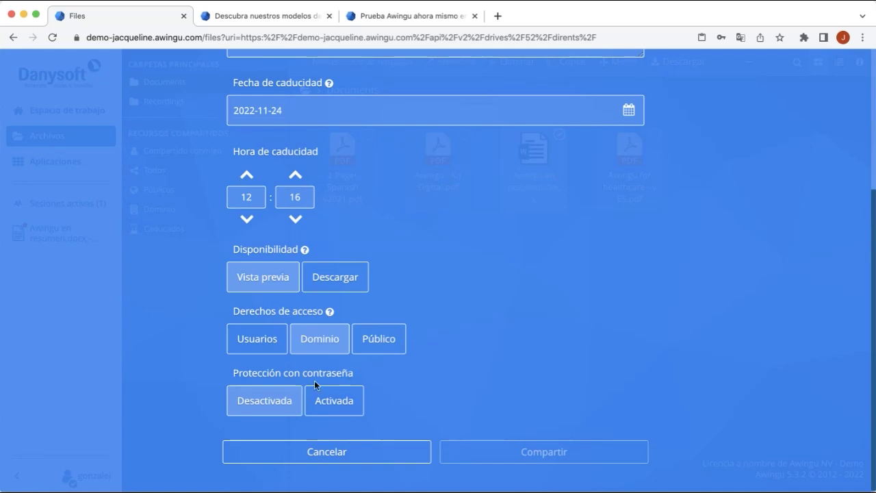
click(344, 452)
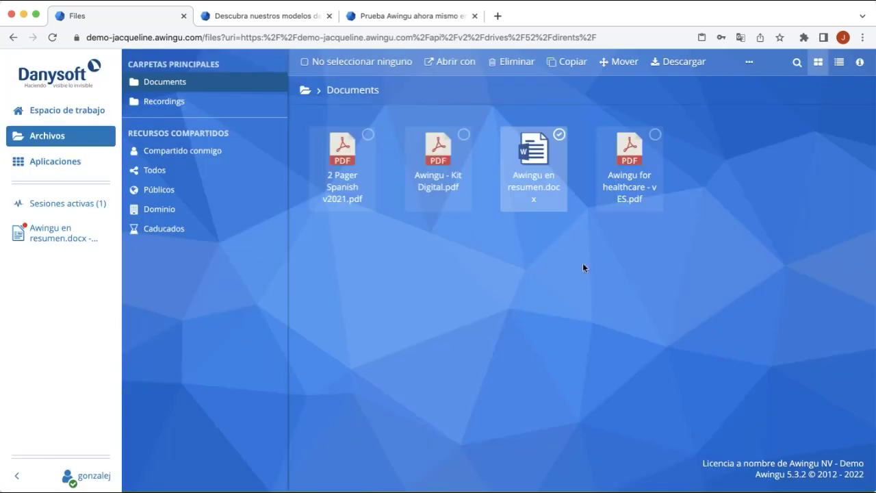
Review the full list of actions available for the selected Awingu en resumen.docx and close it.
click(739, 63)
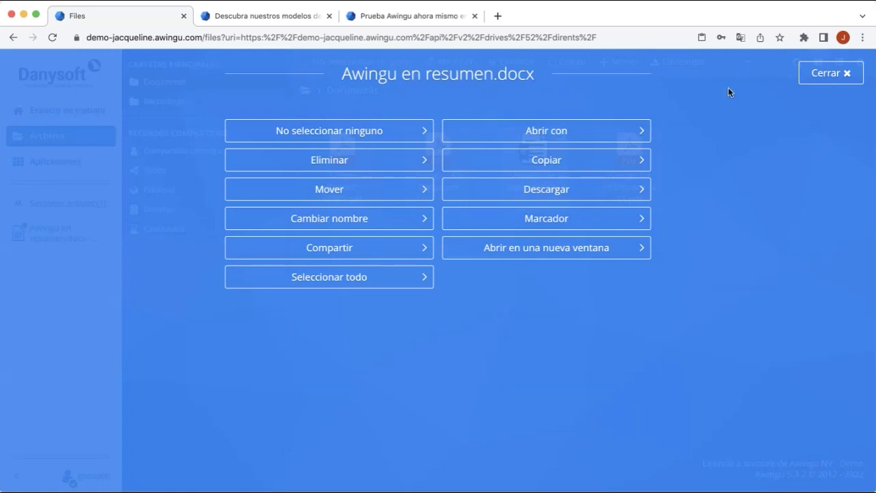
click(815, 83)
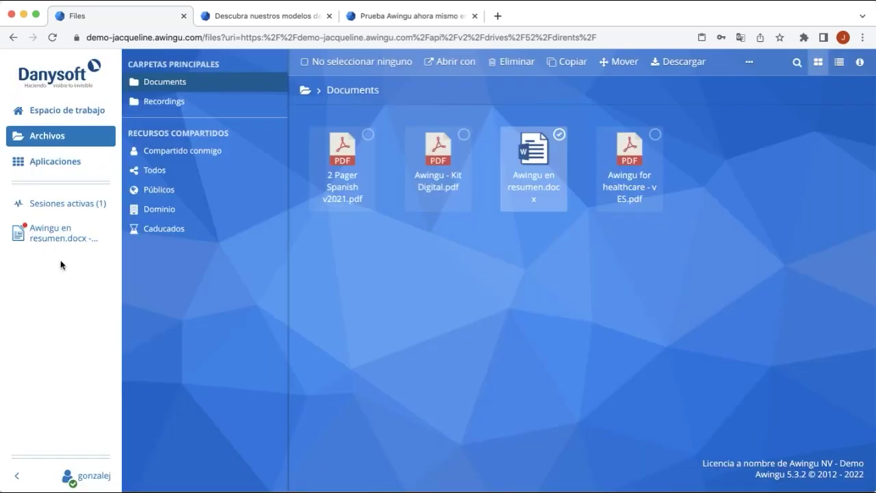
Open System Settings from the applications and review the Branding configuration of colors, logos and login page.
click(53, 169)
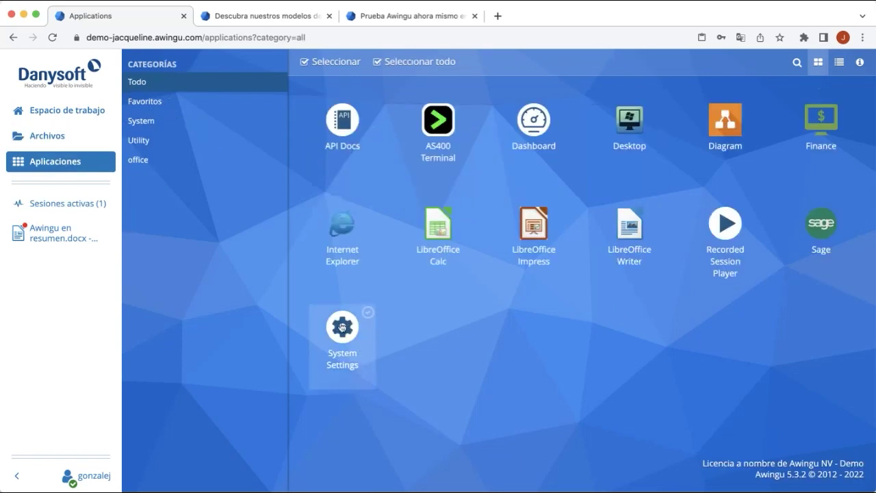
click(343, 327)
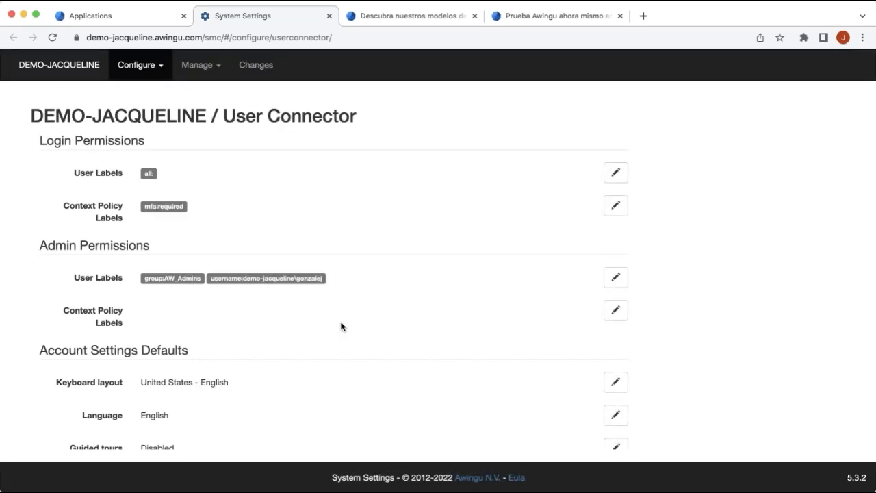
click(150, 69)
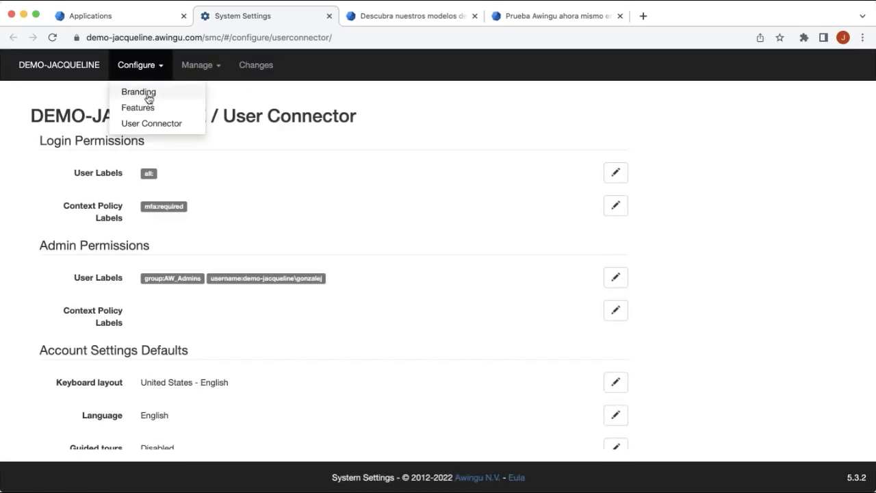
click(148, 91)
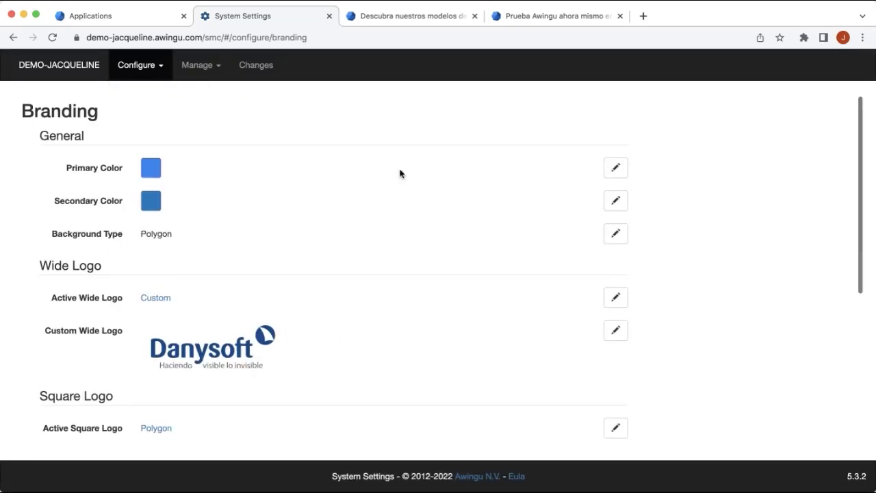
scroll(187, 191, down, 3)
scroll(188, 190, down, 3)
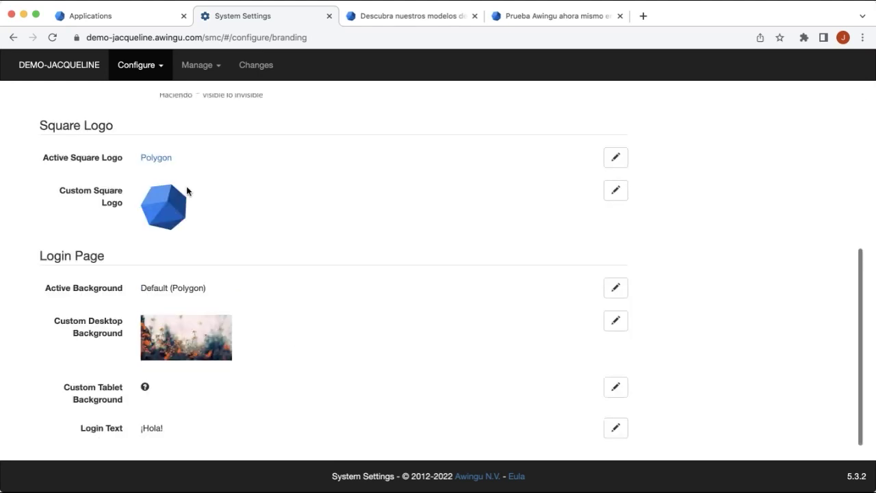
scroll(168, 299, up, 5)
Open the Features configuration and view the details of the Application session printing feature.
click(158, 73)
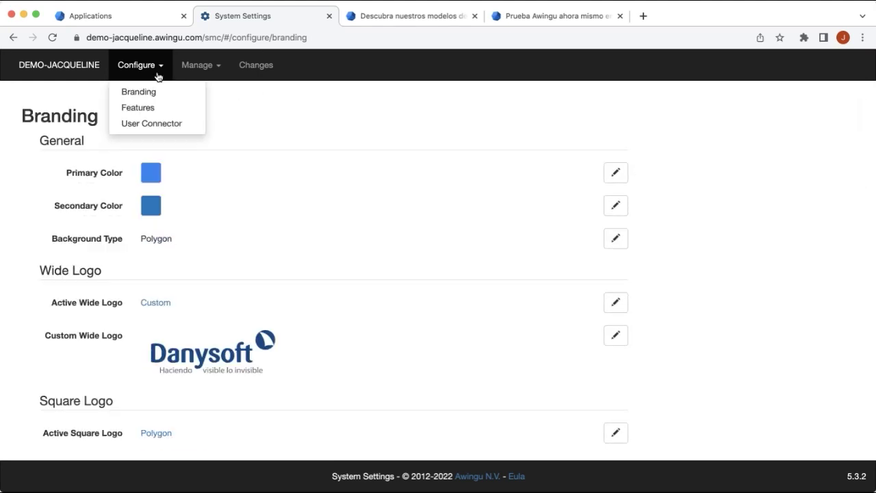
click(158, 111)
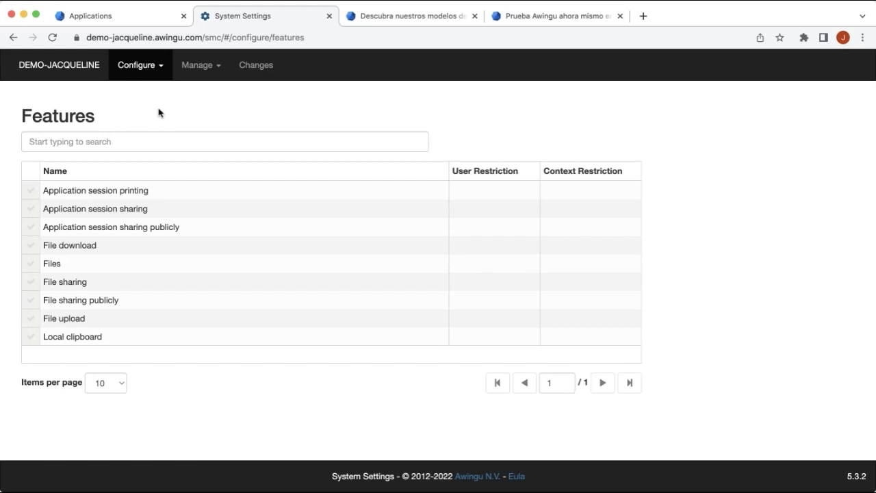
click(157, 194)
scroll(183, 281, down, 3)
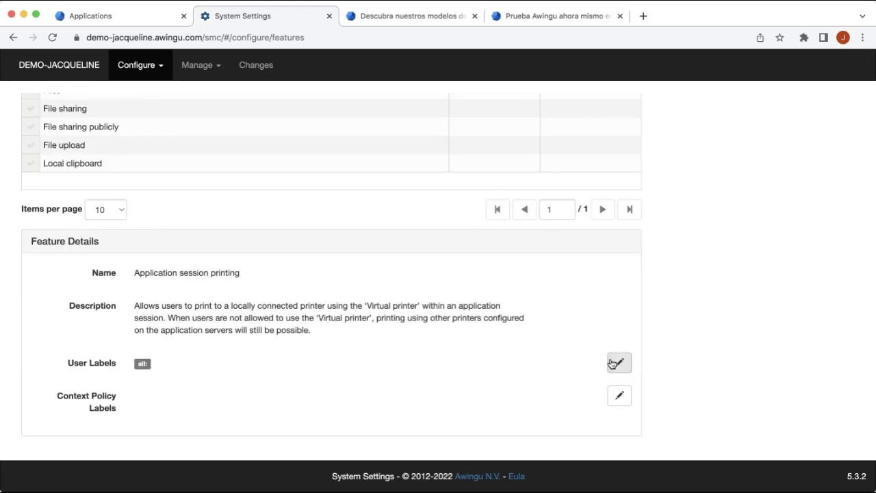
Remove the all: user label from the Application session printing feature and apply the change.
click(618, 362)
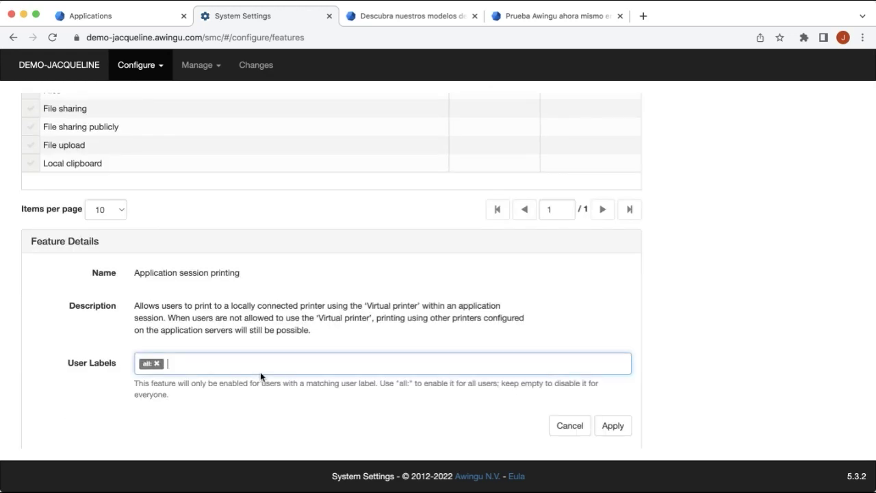
click(156, 364)
scroll(329, 413, up, 4)
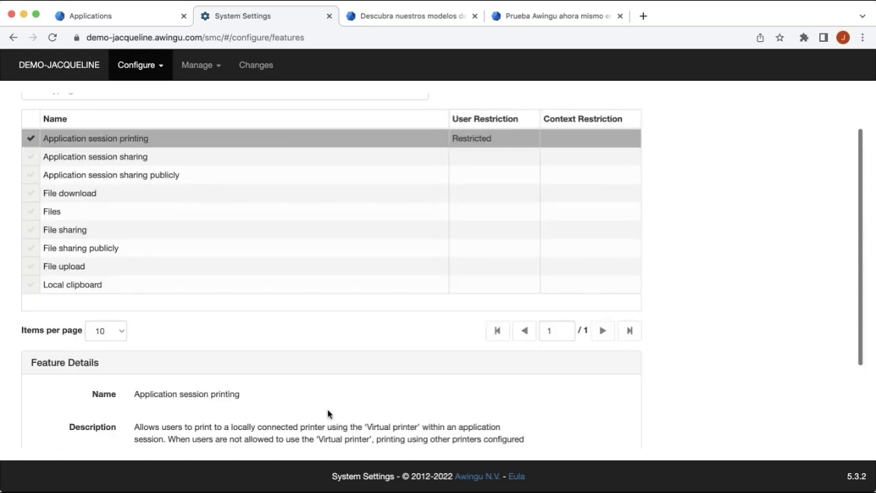
Restrict the File download feature with the context policy label country:ES and apply it.
click(180, 198)
scroll(176, 287, down, 2)
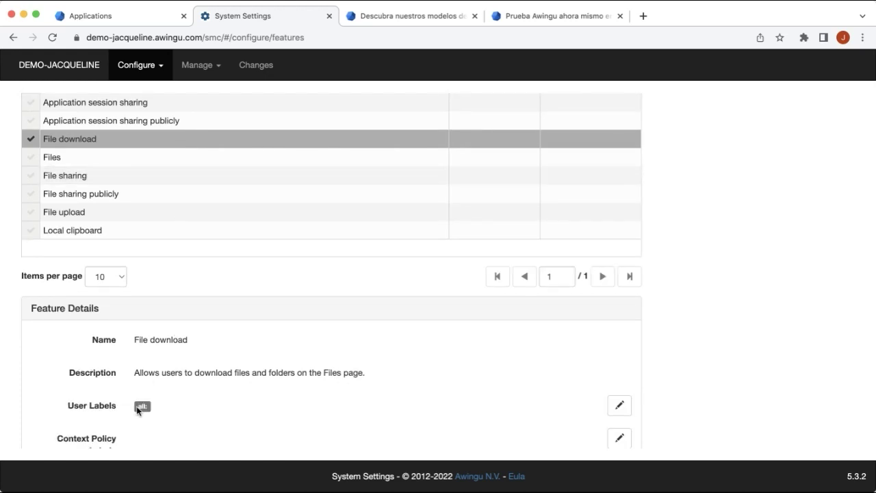
scroll(600, 399, down, 2)
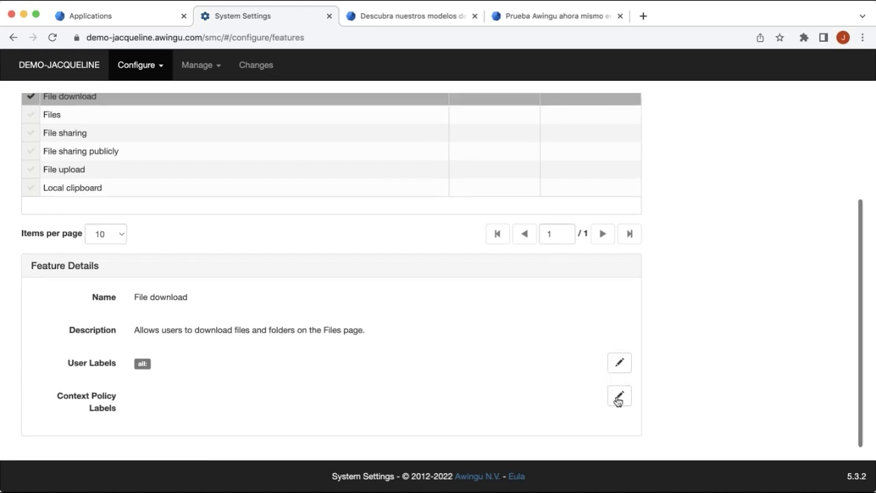
click(618, 397)
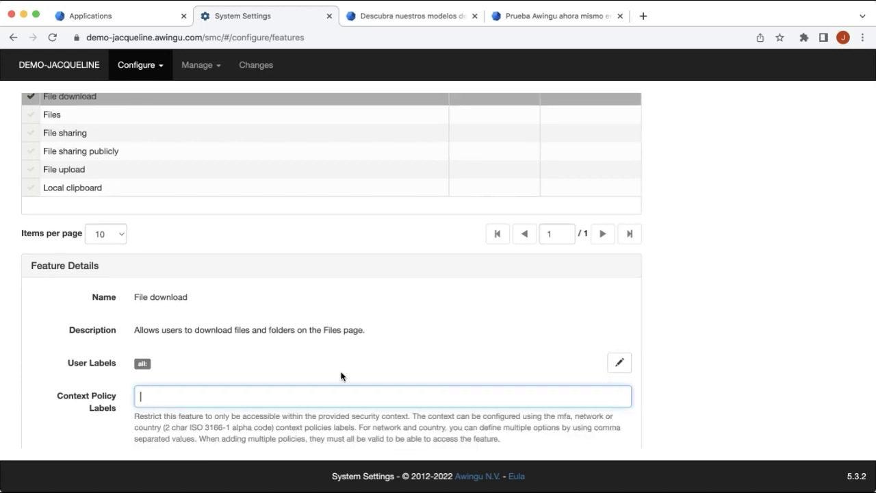
text(co)
click(193, 432)
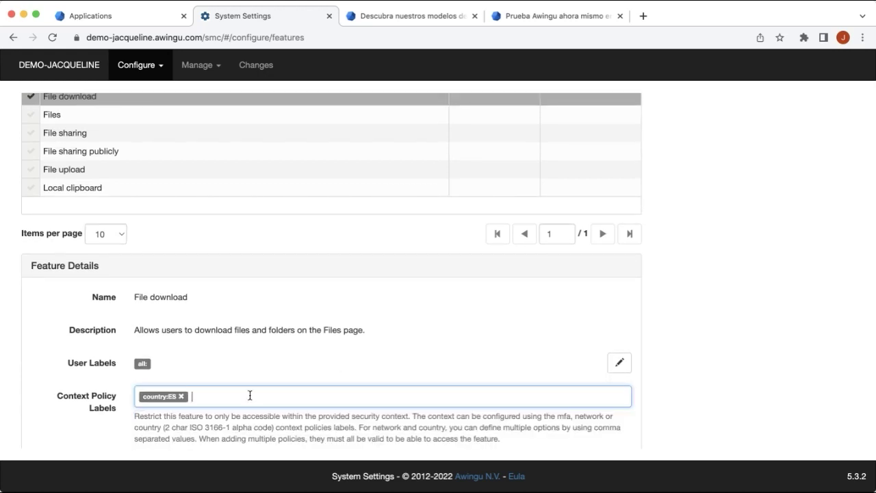
scroll(493, 351, down, 1)
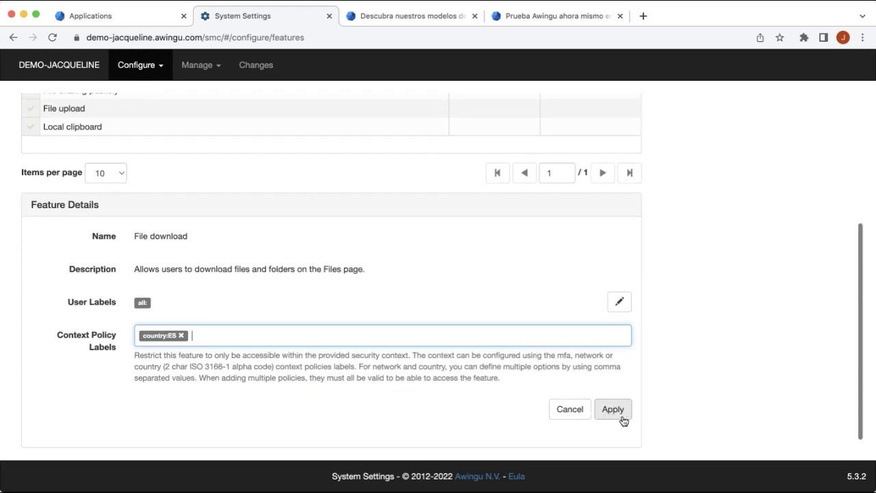
click(621, 419)
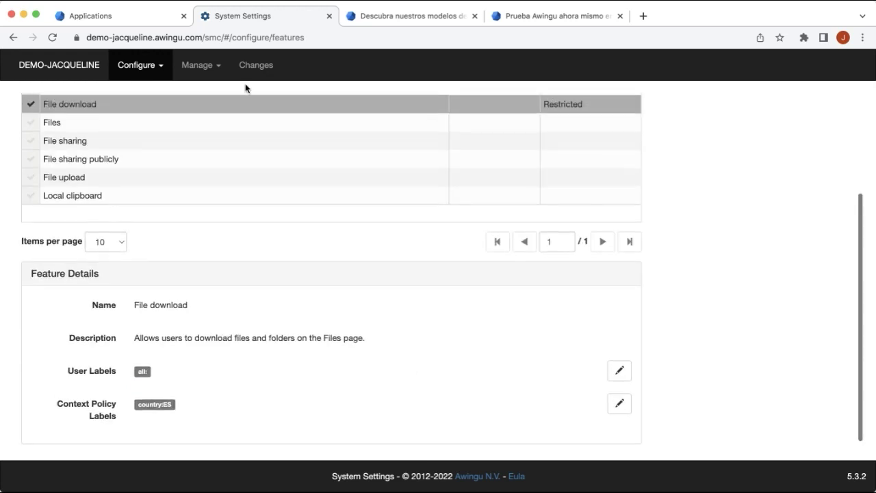
scroll(272, 172, up, 1)
scroll(272, 168, up, 2)
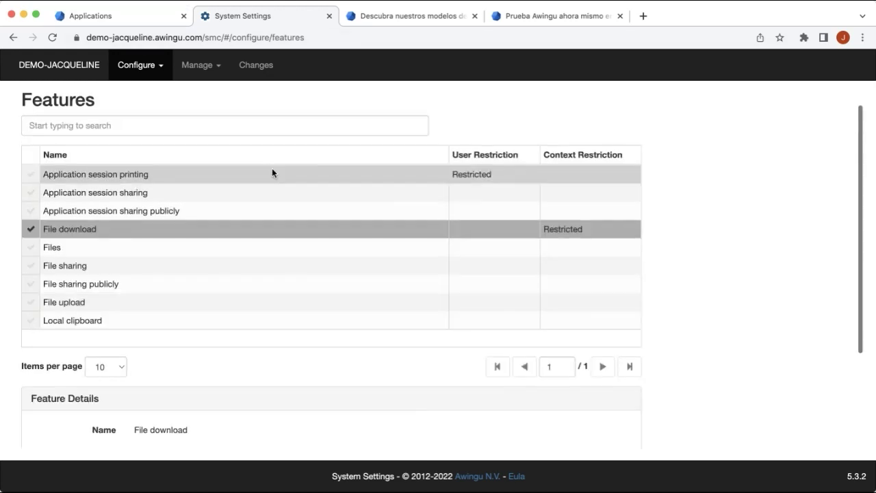
Reload the workspace, try to download Awingu en resumen.docx from the Documents folder, and dismiss the resulting message.
click(142, 19)
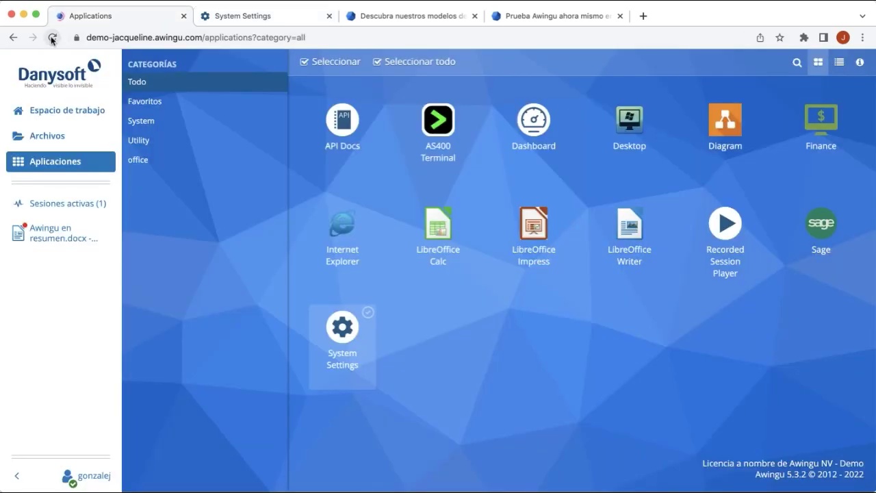
click(52, 38)
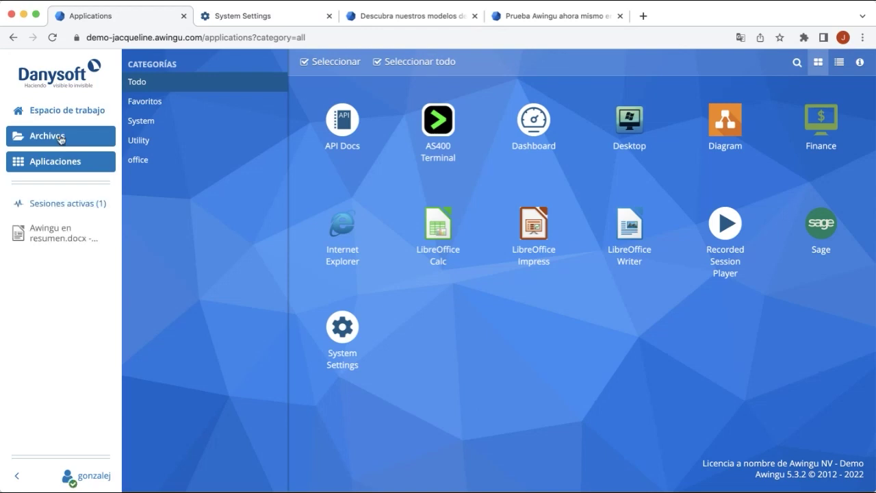
click(61, 138)
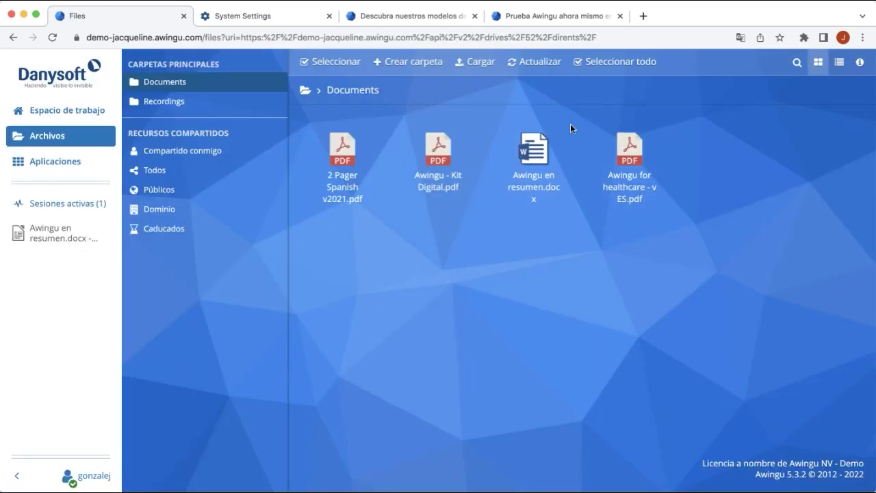
click(557, 135)
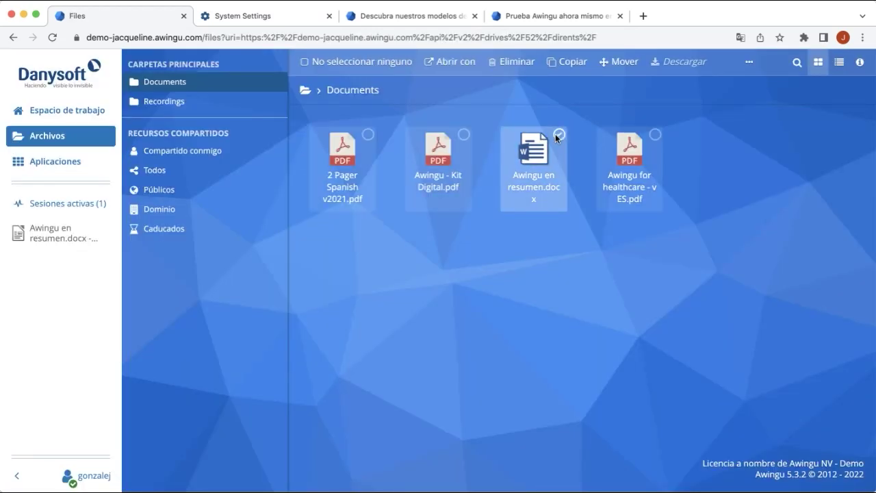
click(672, 65)
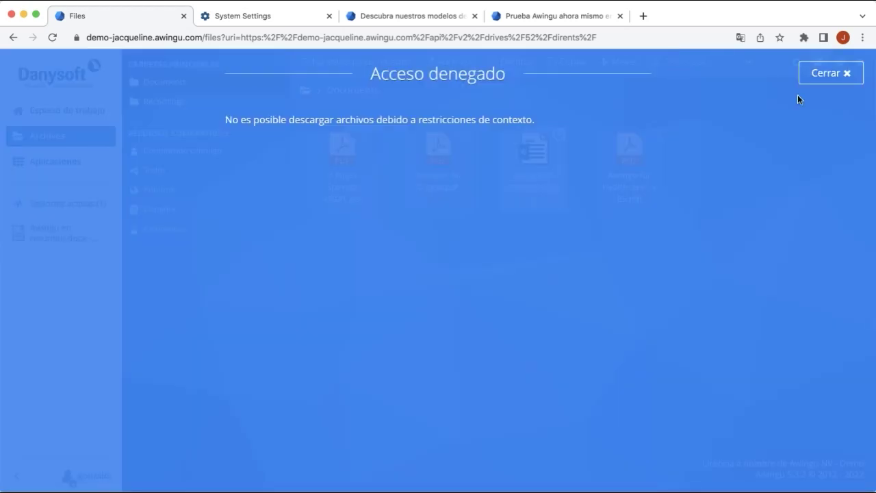
click(829, 74)
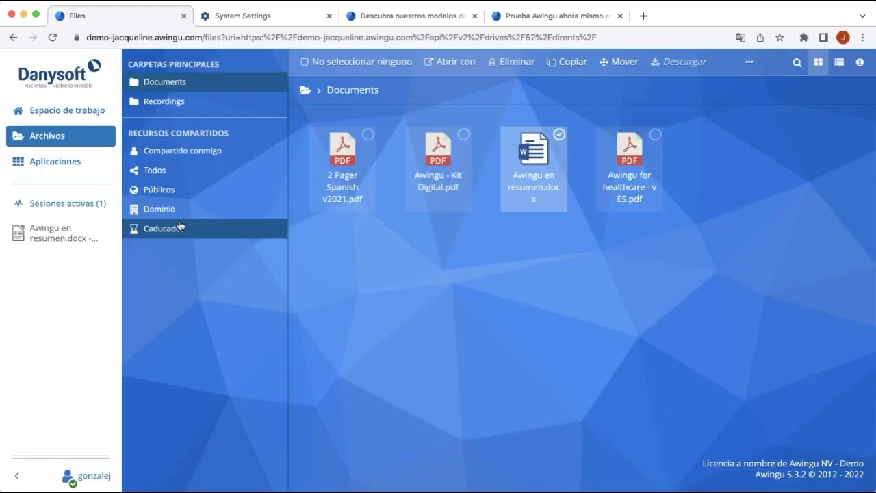
Check the printing options in the open Awingu en resumen.docx session and close the Print dialog without printing.
click(50, 232)
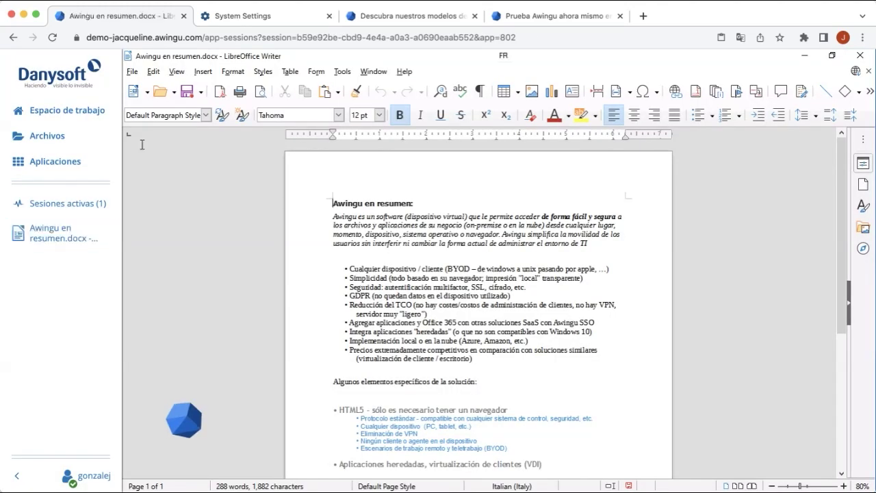
click(239, 94)
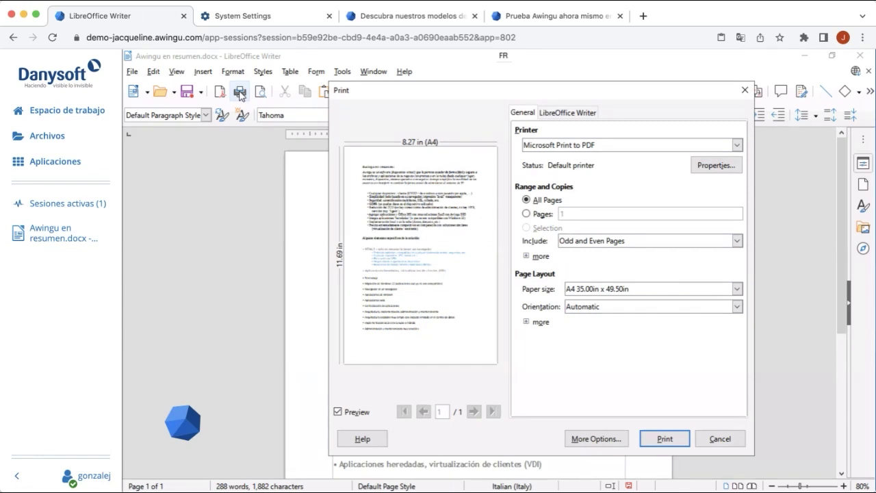
click(744, 90)
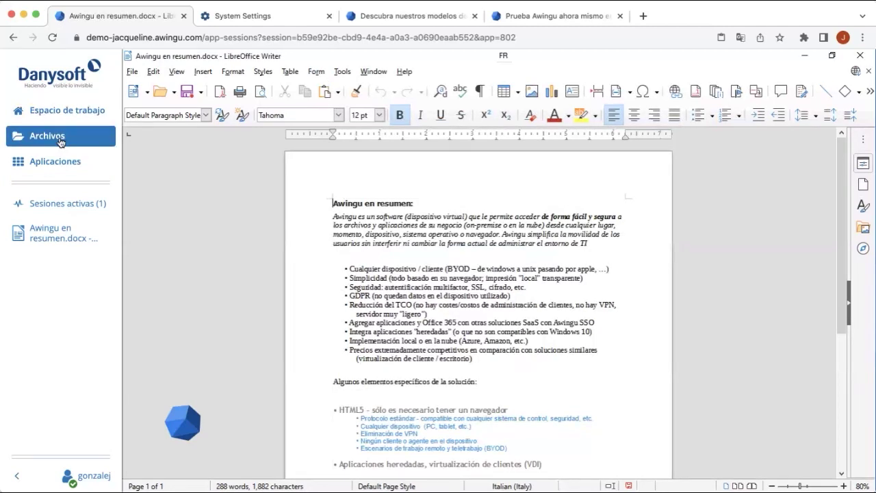
Launch Sage from the workspace applications and dismiss its startup messages.
click(58, 164)
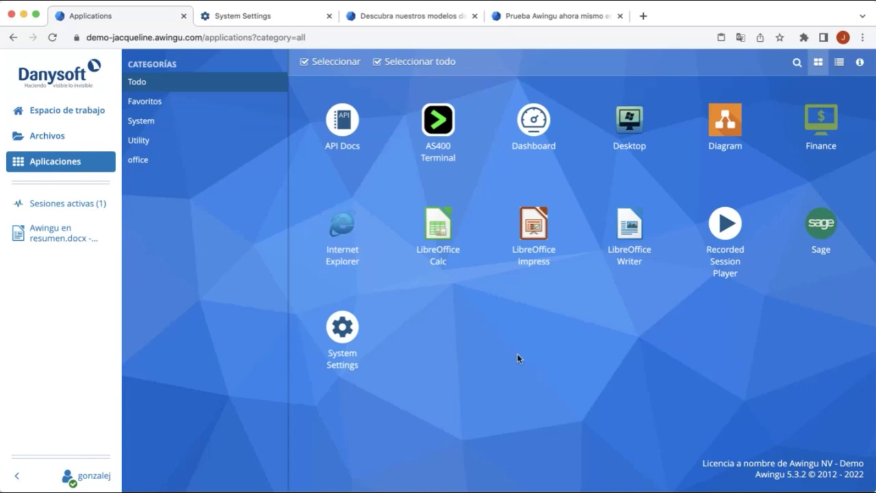
click(823, 239)
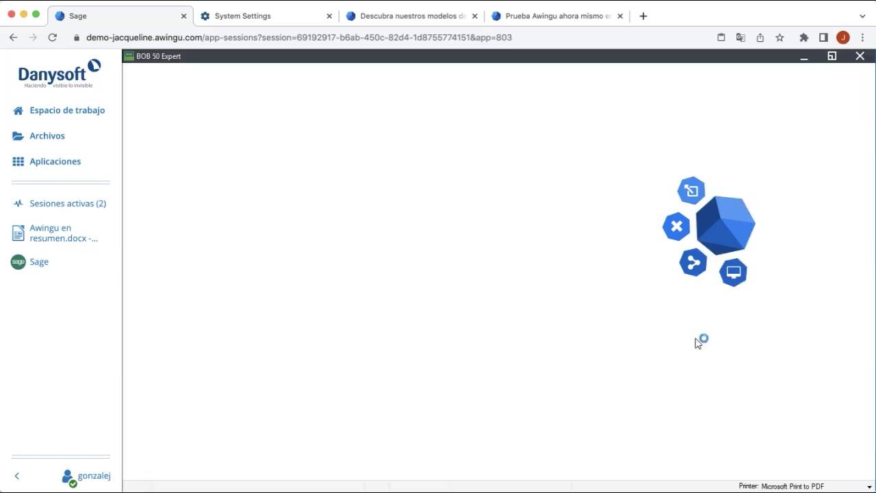
click(537, 352)
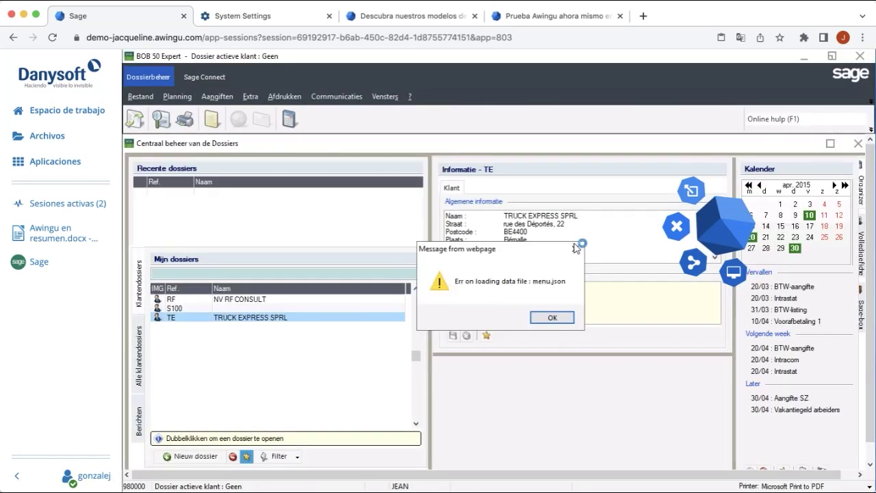
click(577, 248)
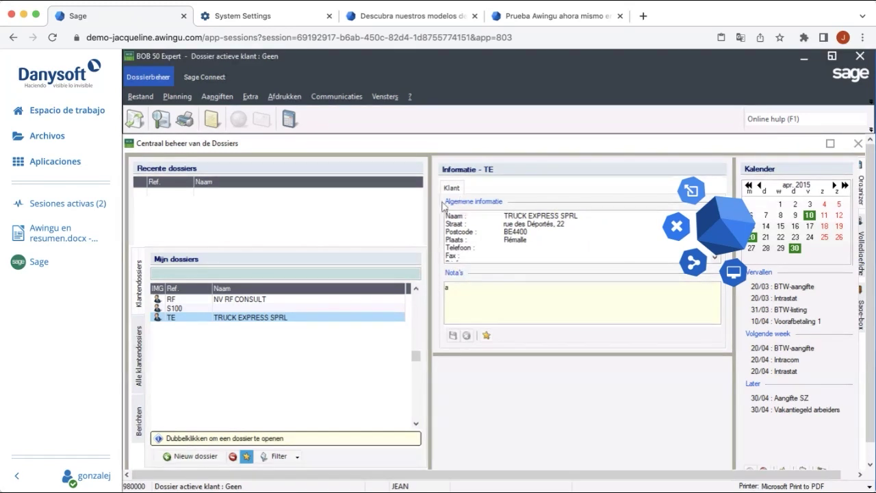
Display the Sage session in full screen and hide the workspace sidebar.
click(85, 475)
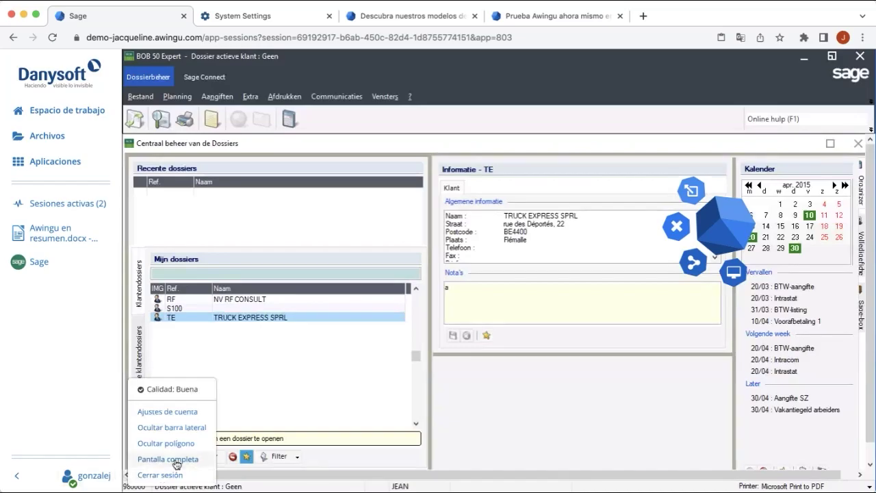
click(168, 458)
click(134, 477)
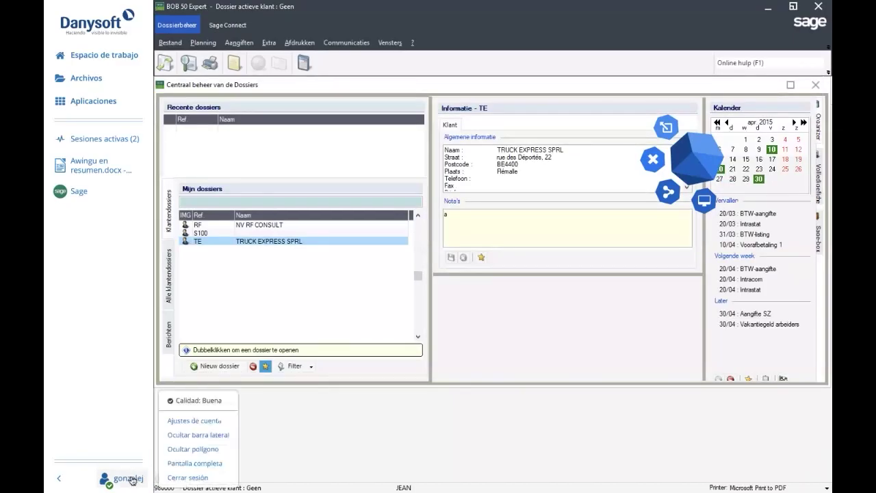
click(209, 433)
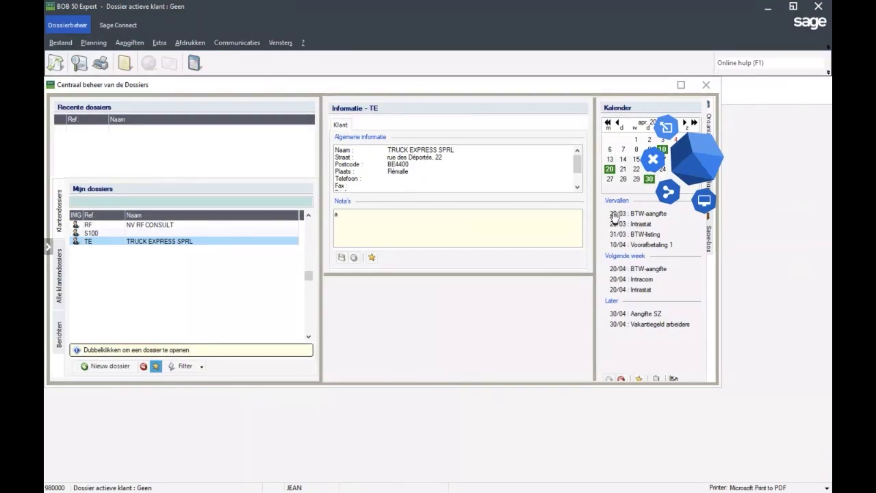
Bring back the workspace sidebar and leave full screen in the Sage session.
click(46, 249)
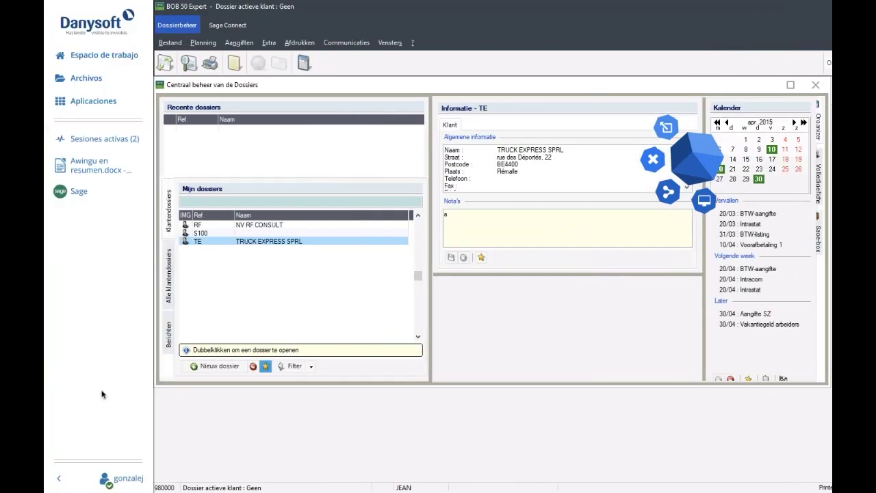
click(109, 478)
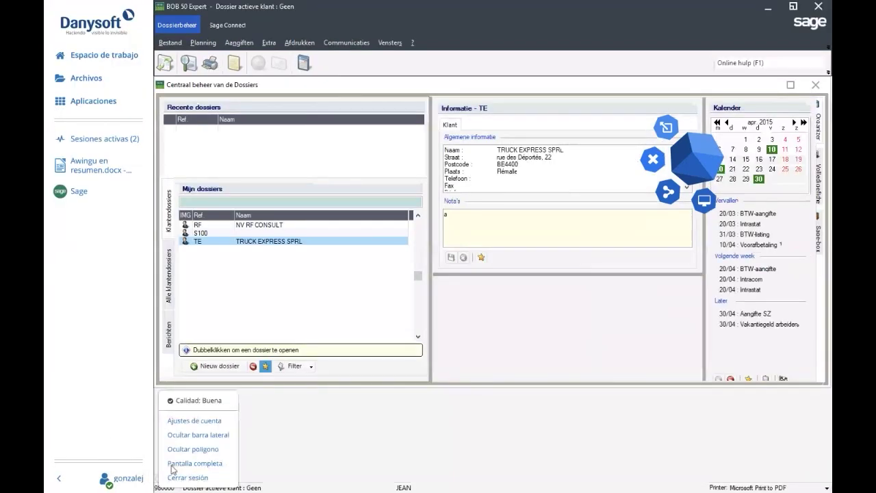
click(172, 470)
Launch the remote Desktop from the workspace applications.
click(55, 161)
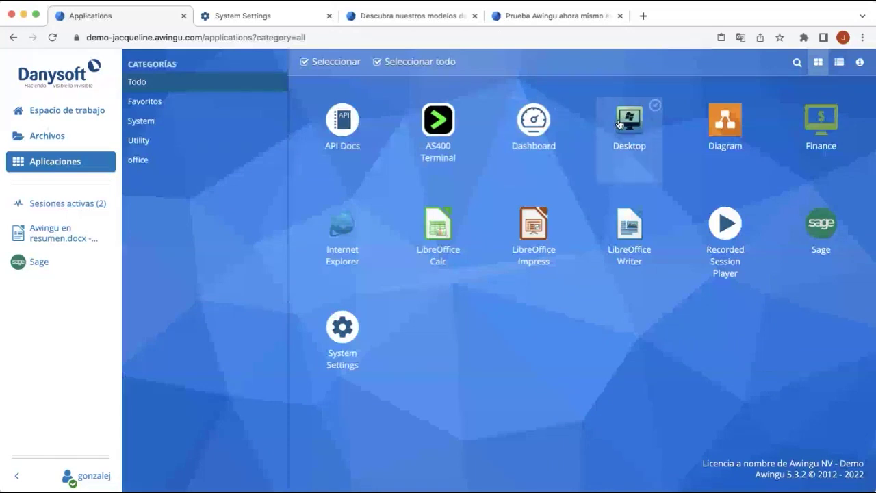
click(620, 123)
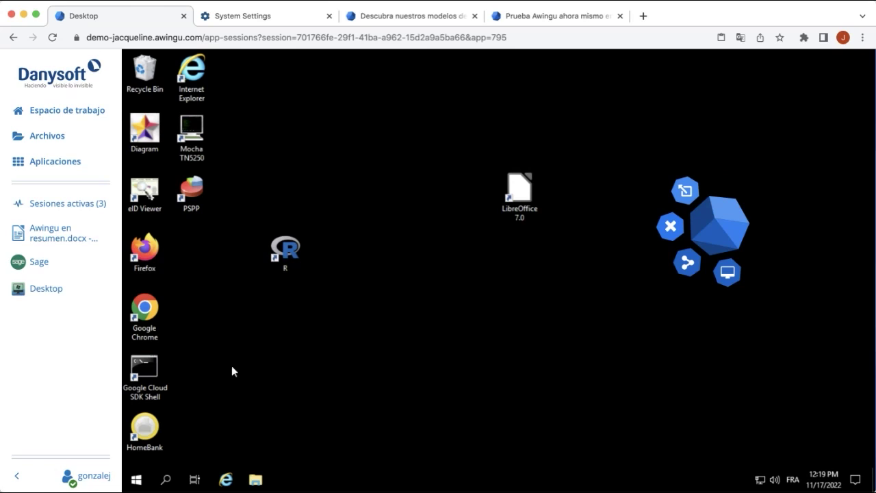
Display the remote Desktop session in full screen and hide the workspace sidebar.
click(89, 472)
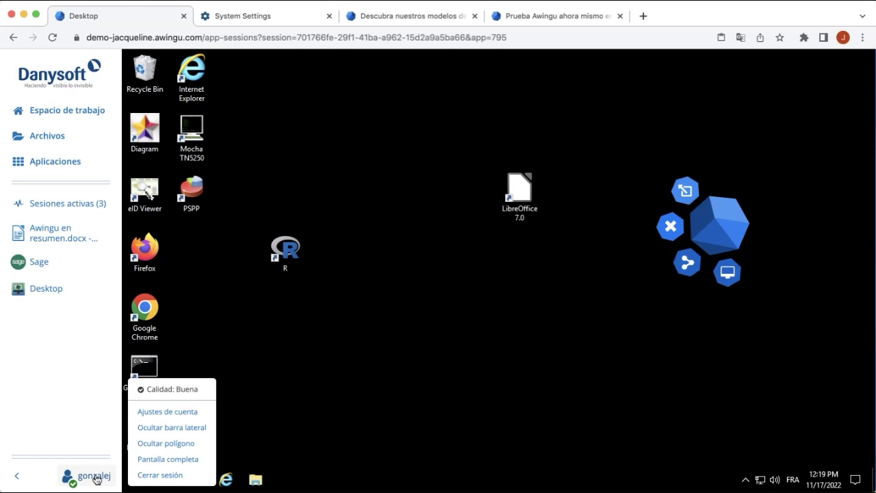
click(158, 459)
click(117, 481)
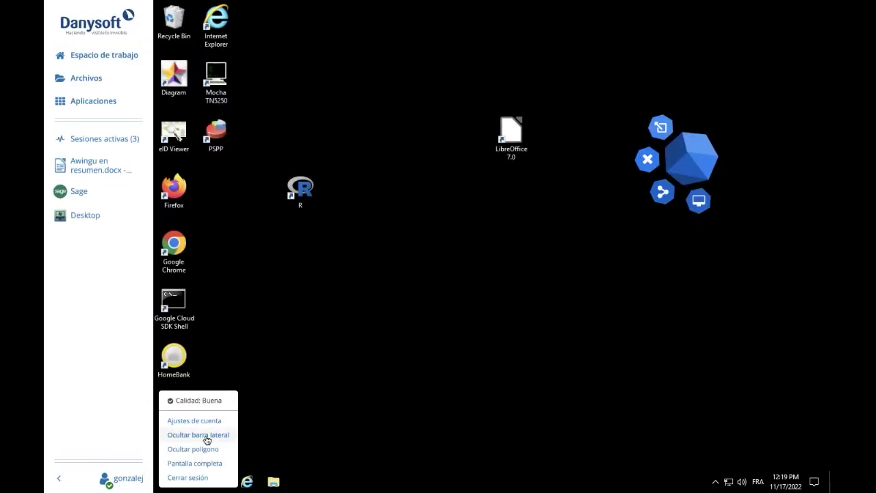
click(206, 436)
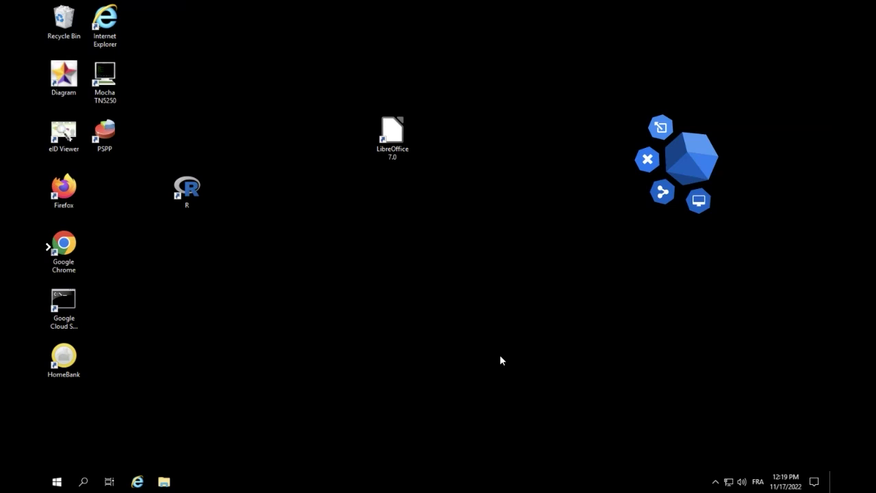
Bring back the workspace sidebar and leave full screen in the Desktop session.
mouse_move(44, 290)
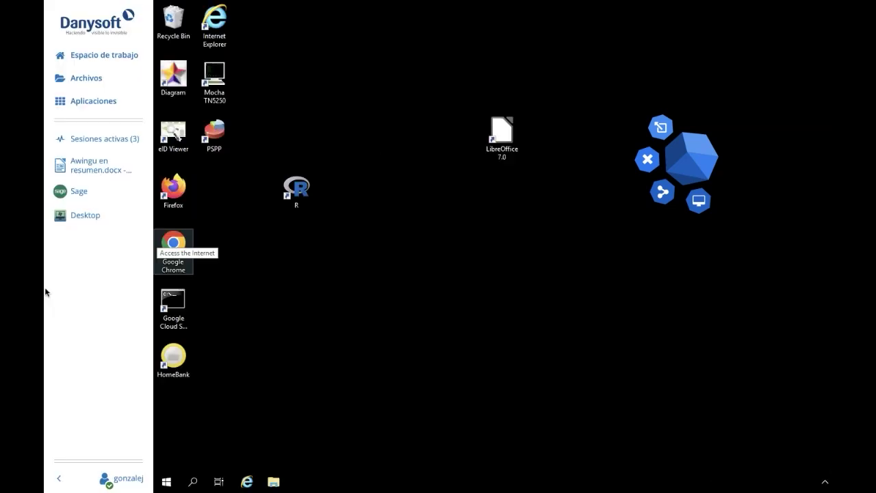
click(121, 477)
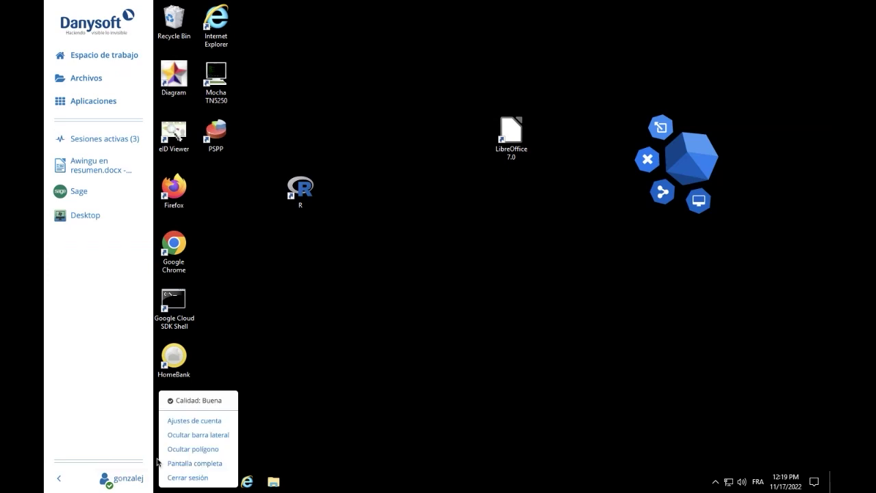
click(189, 464)
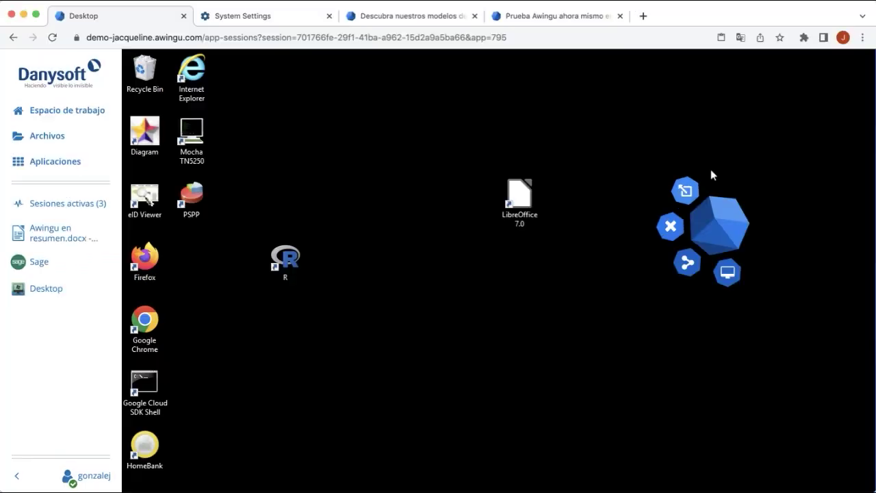
Reposition the floating session controls and add a second screen to the Desktop session in the screen manager.
drag(761, 139, 747, 158)
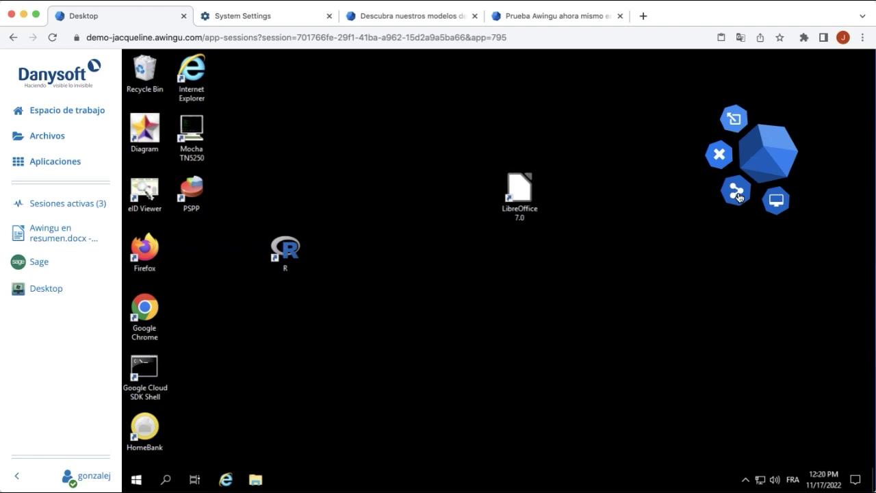
click(776, 202)
click(281, 163)
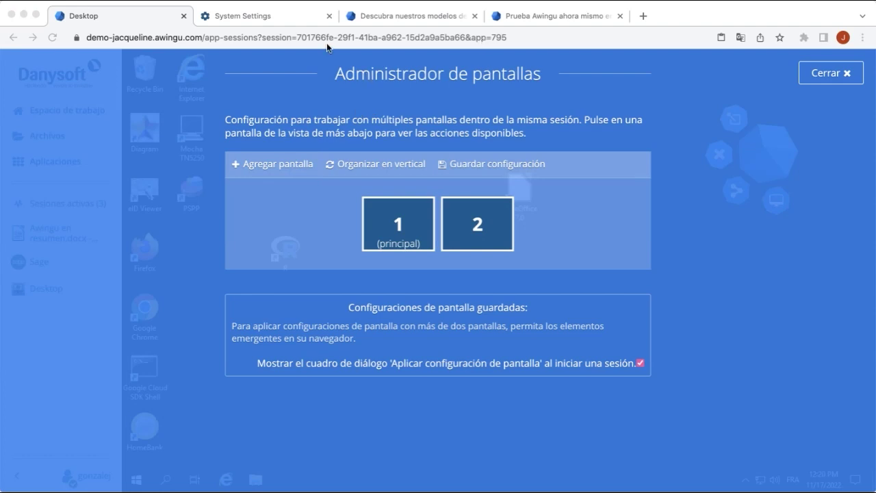
click(827, 77)
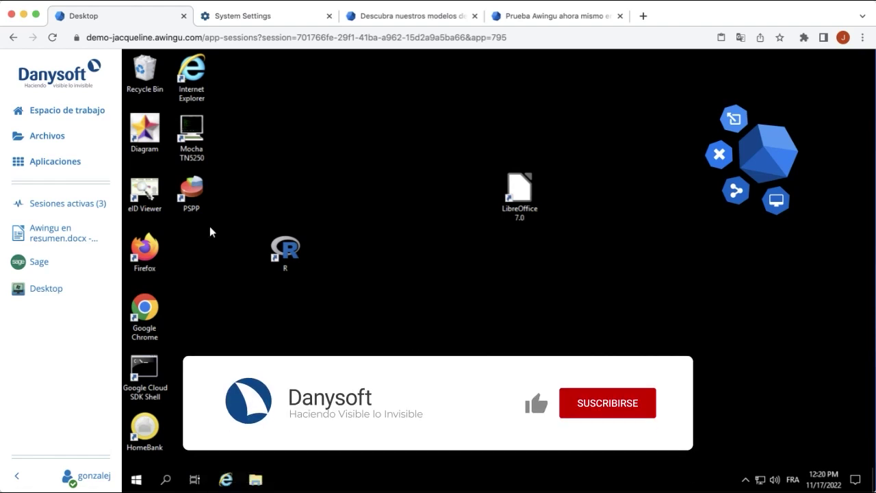
Launch the Finance application from the workspace applications and deny consent to session recording.
click(64, 158)
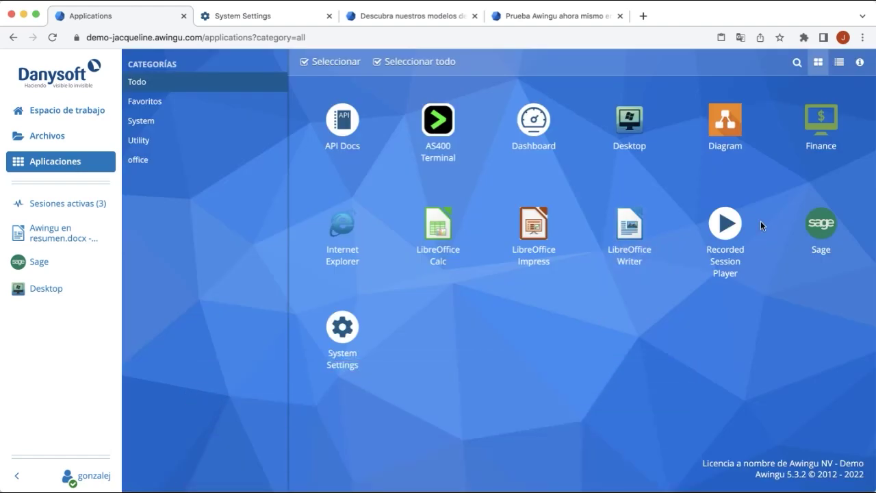
click(832, 141)
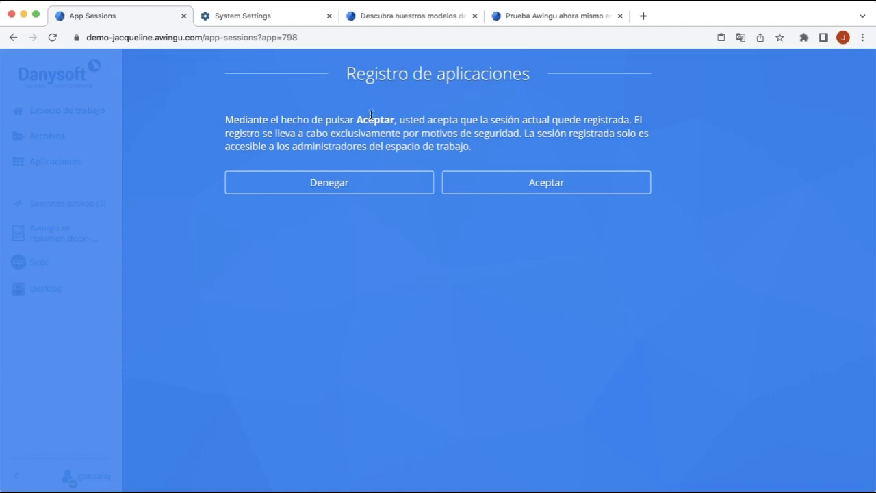
click(372, 187)
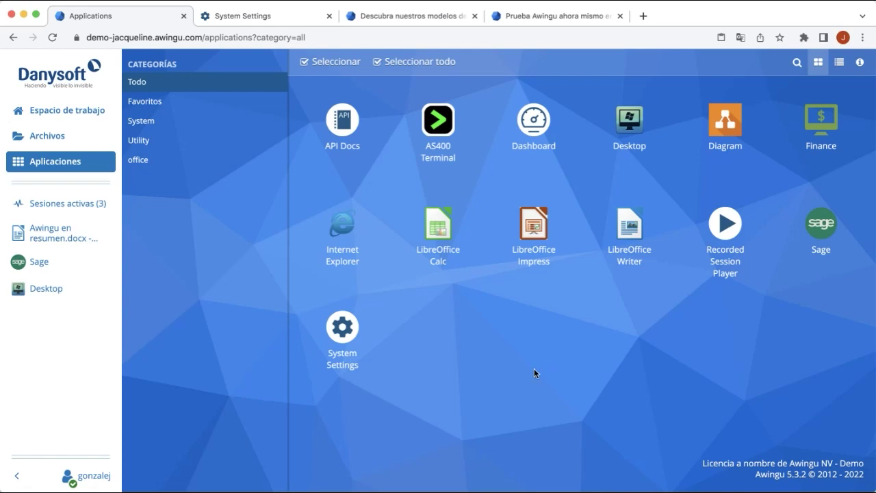
Open the Dashboard and expand the active user session to list its application sessions.
click(533, 121)
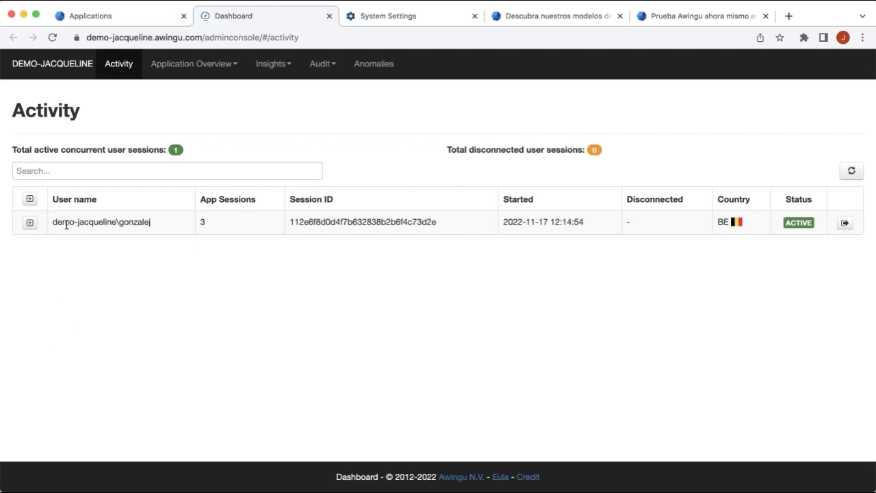
click(30, 223)
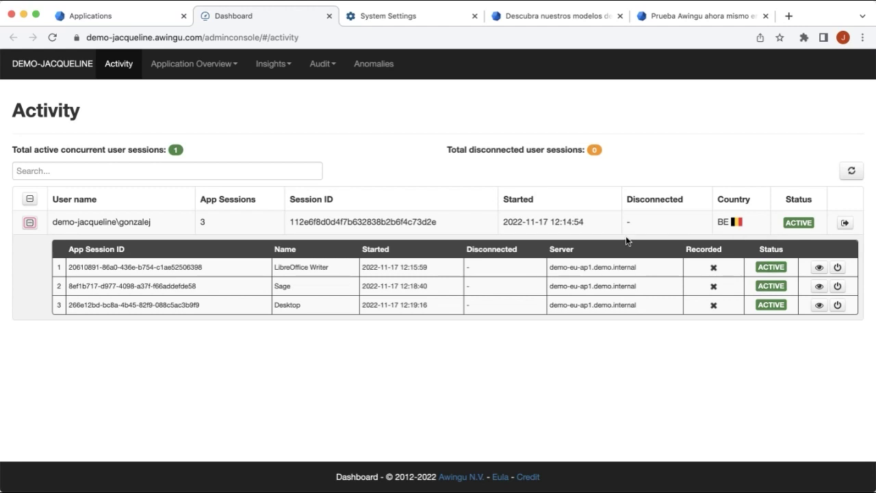
Open the Files audit report, set its period to the last 13 months and look through the entries.
click(328, 66)
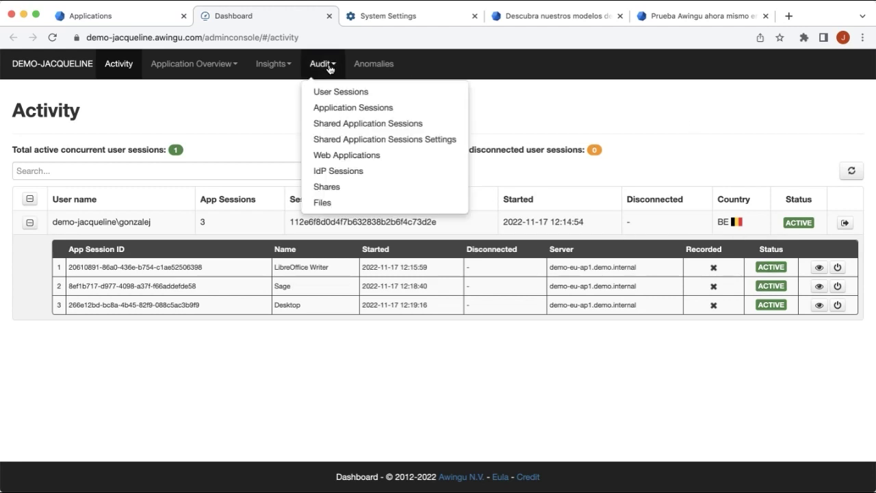
click(327, 203)
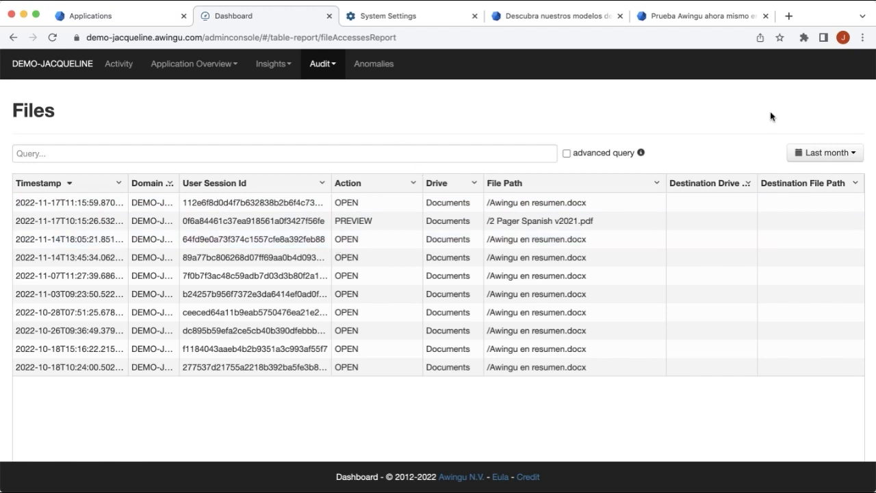
click(841, 162)
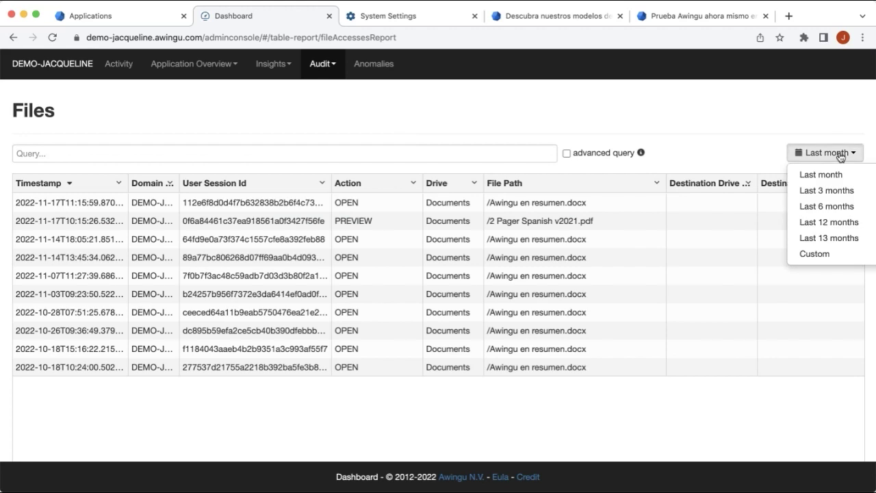
click(828, 241)
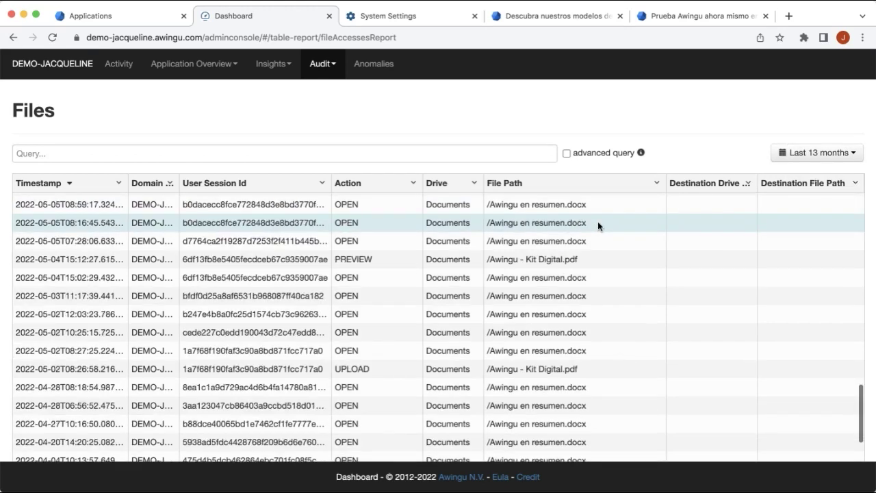
scroll(739, 123, down, 5)
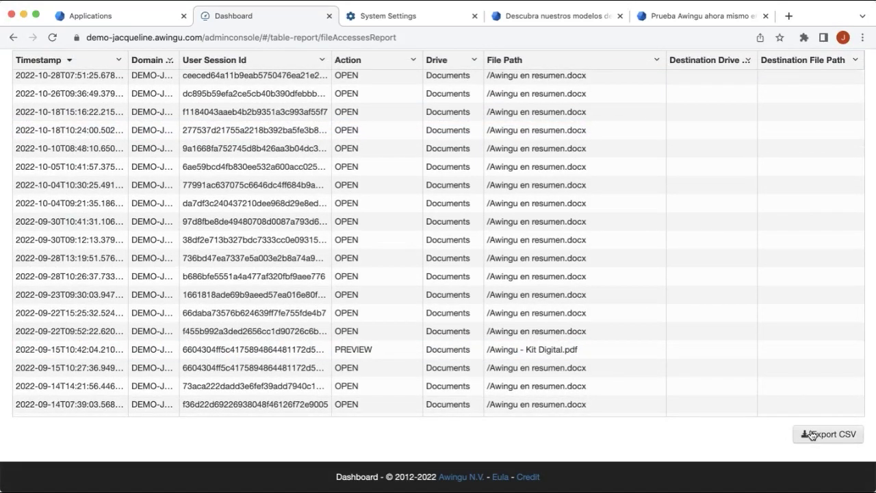
scroll(719, 356, up, 5)
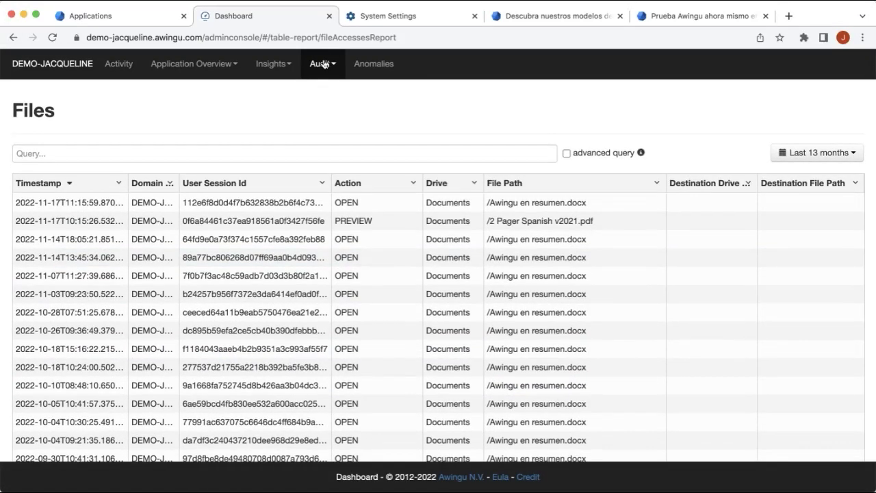
Open the Shares audit report and examine its columns for actions, file paths, expiry dates and sharing mode.
click(323, 63)
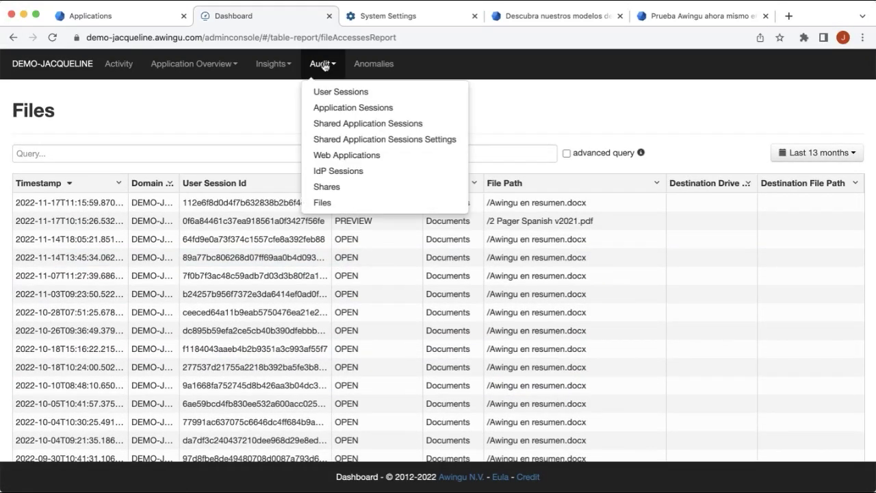
click(333, 186)
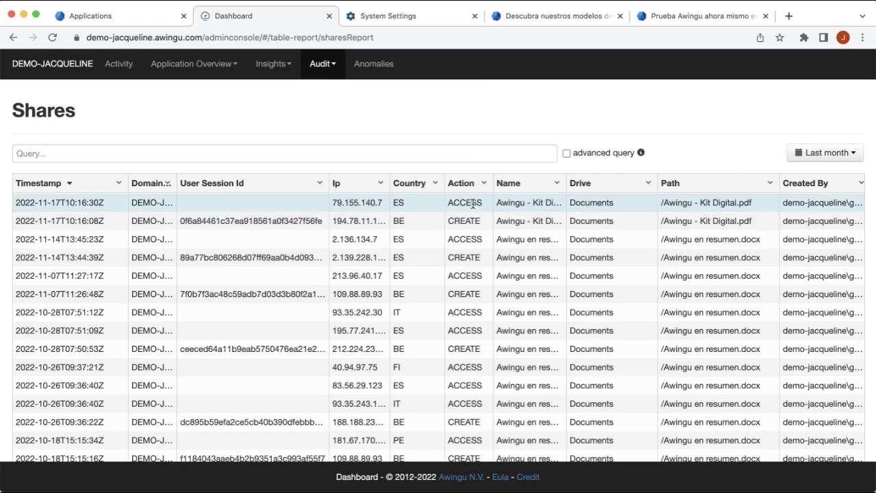
scroll(813, 212, right, 8)
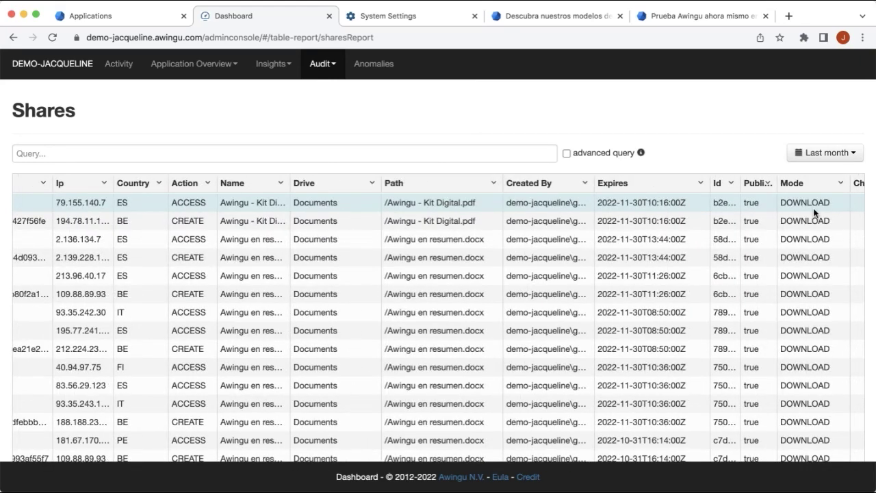
scroll(787, 214, left, 10)
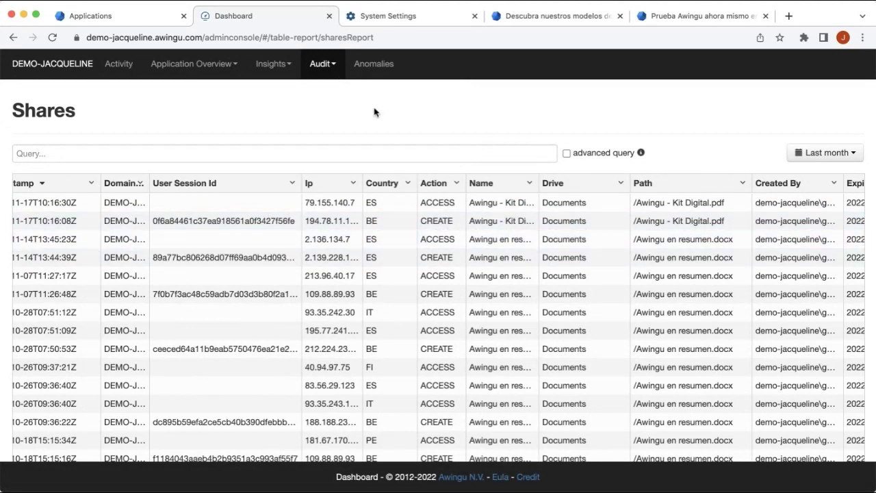
View the User Sessions audit report, followed by the Application Sessions report with its session start and end times.
click(331, 71)
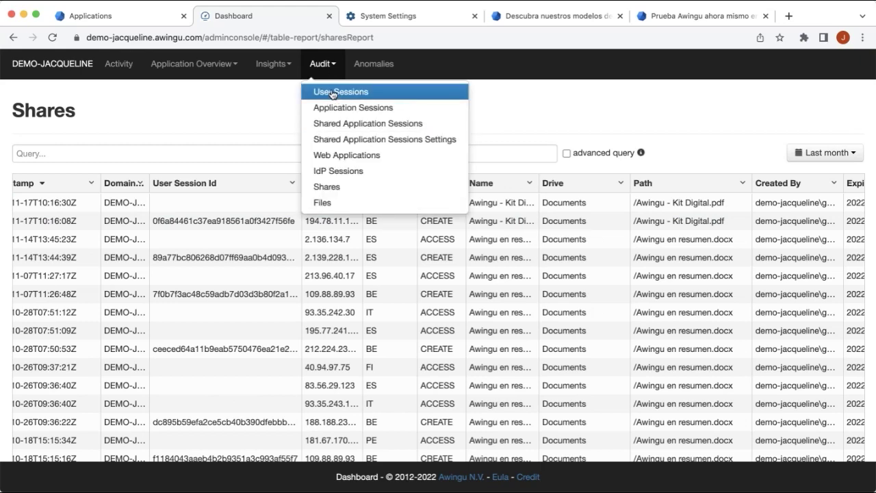
click(332, 92)
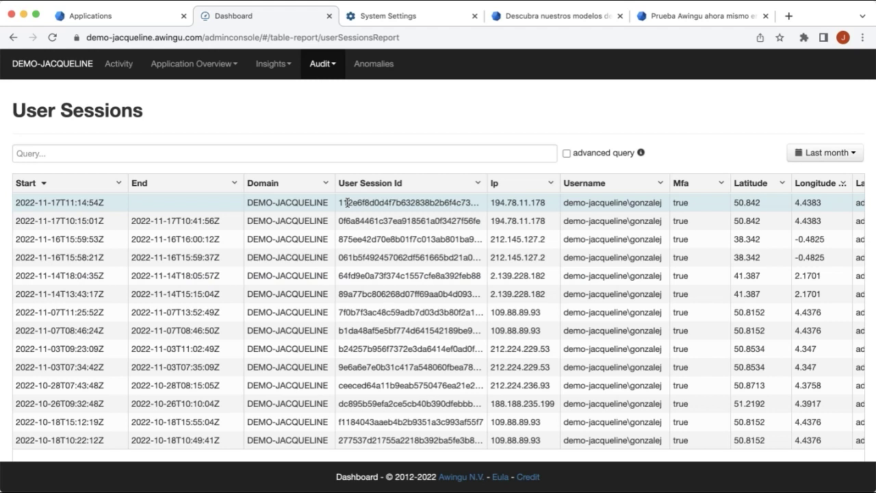
click(322, 65)
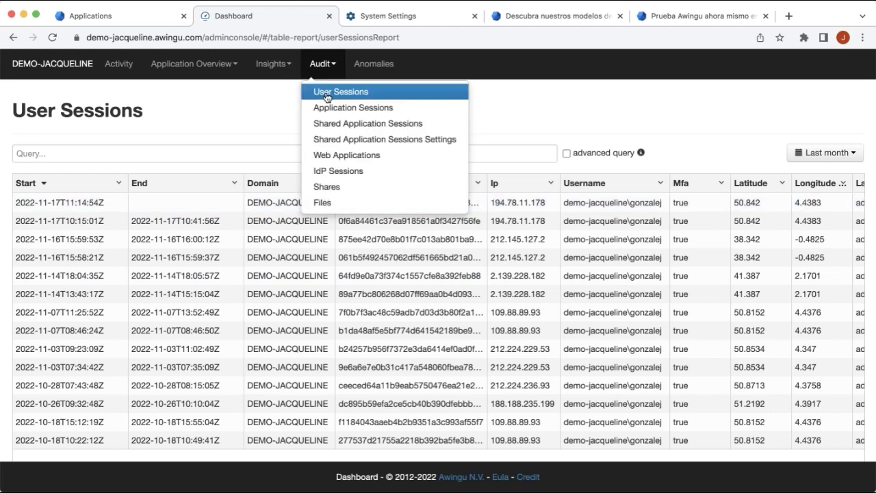
click(331, 108)
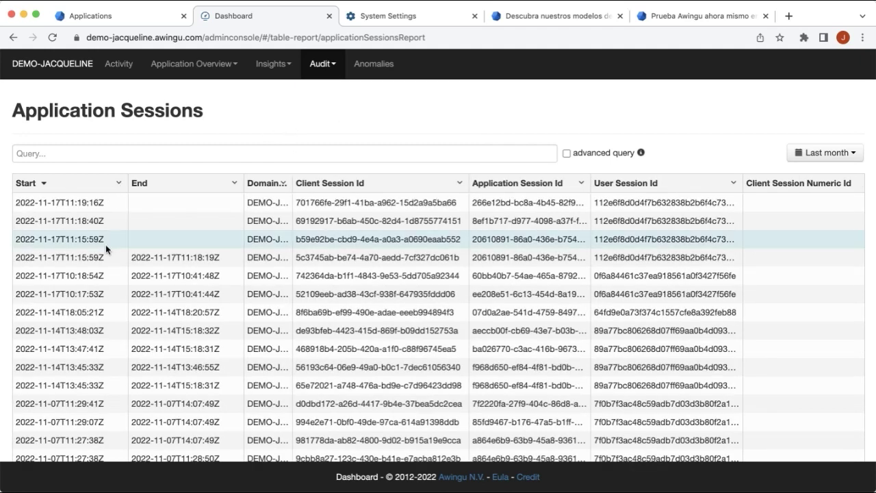
click(127, 26)
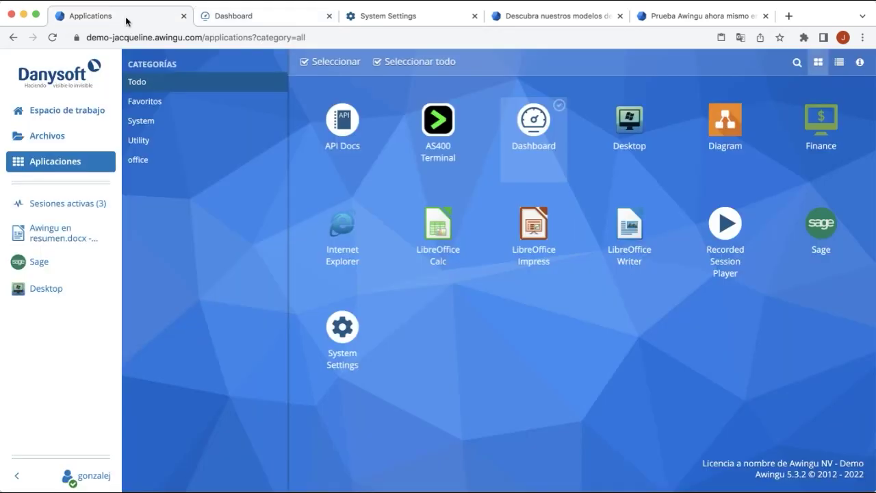
click(202, 24)
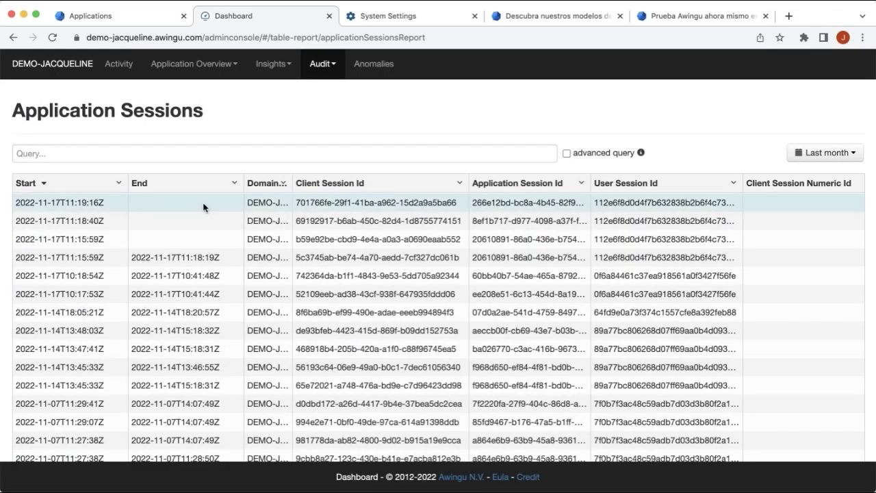
scroll(236, 254, down, 1)
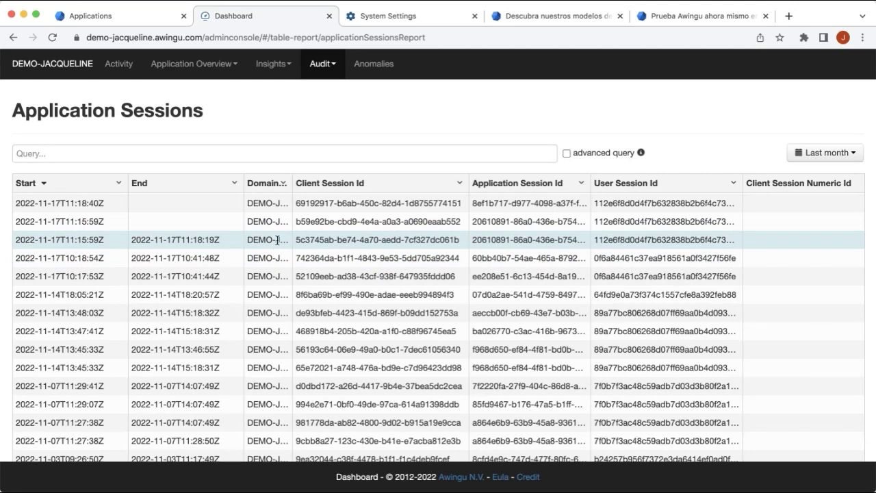
Open the Anomalies report and set its period to the last 13 months.
click(370, 72)
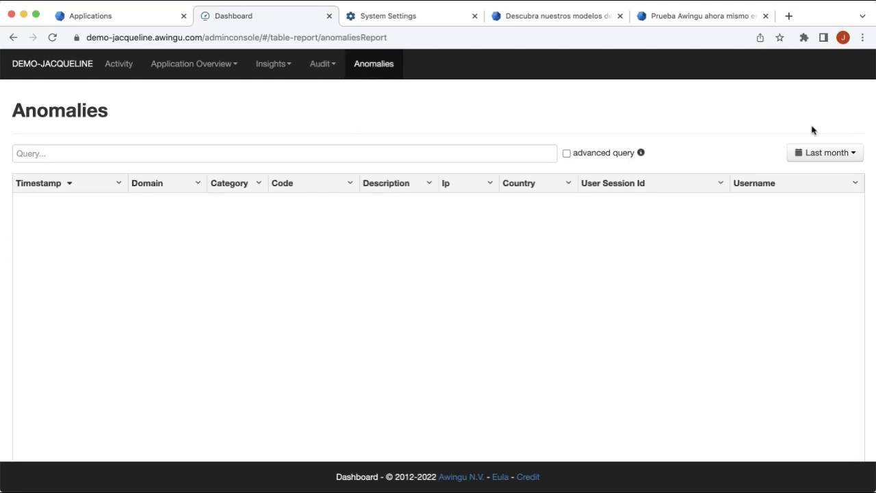
click(826, 152)
click(819, 237)
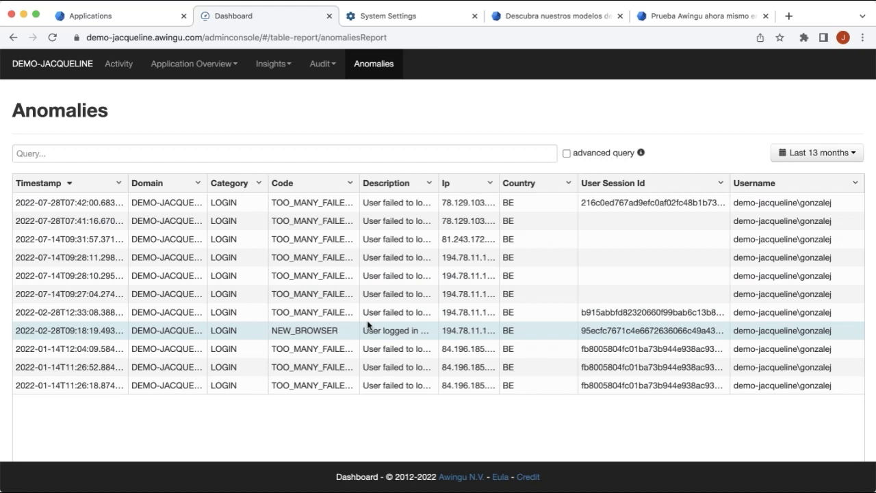
Return to the workspace, view the Documents files and go back to the full applications overview.
click(88, 17)
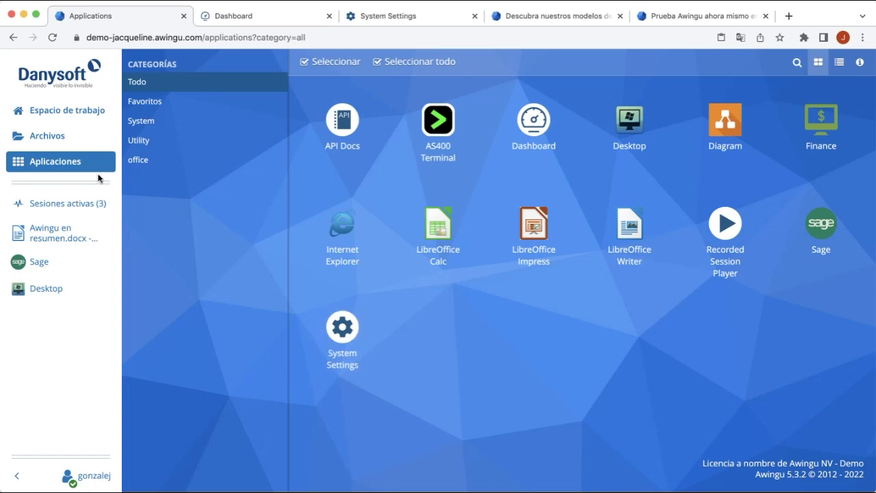
click(76, 118)
click(74, 137)
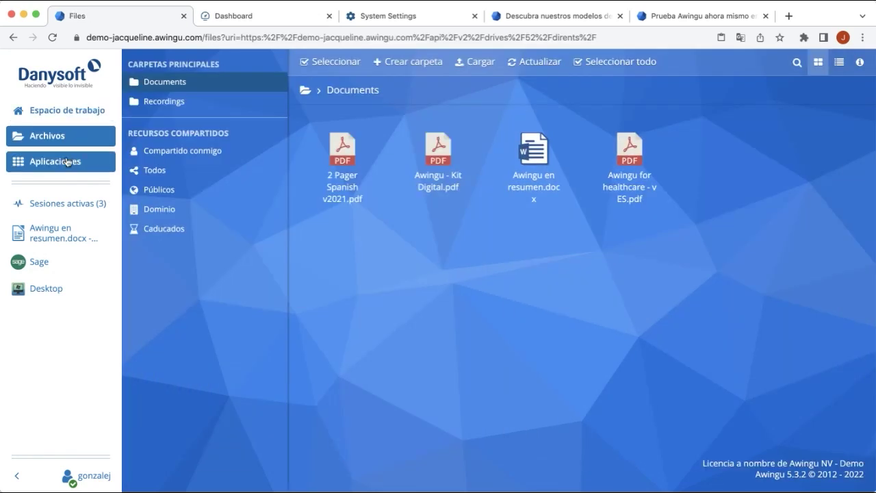
click(68, 162)
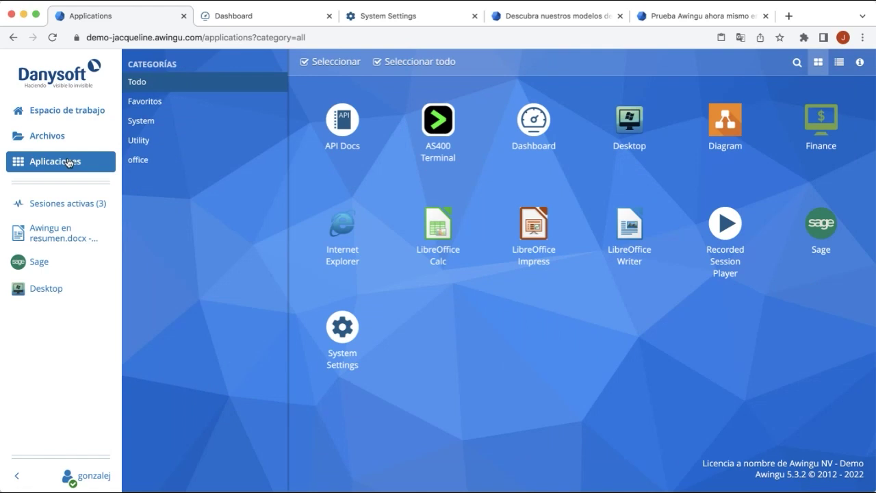
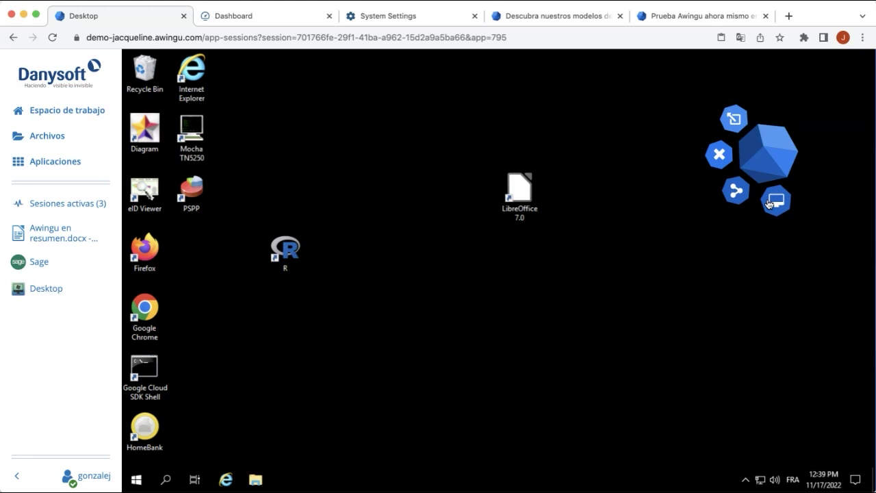
Open File Explorer in the remote Desktop session and return to the workspace applications.
click(255, 480)
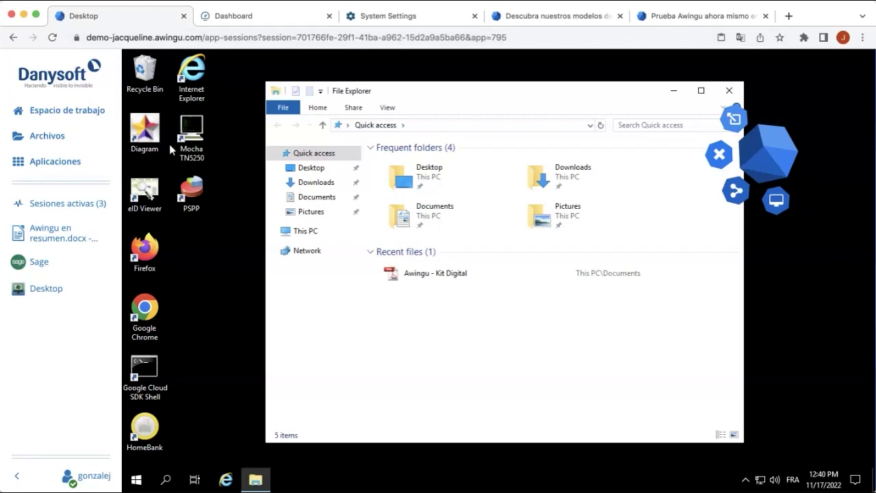
click(66, 162)
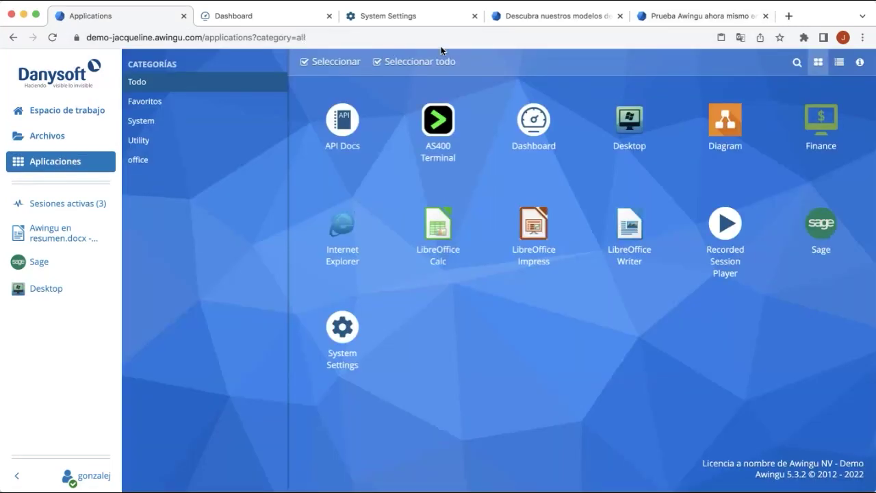
Switch to System Settings and view the list of managed application servers.
click(402, 22)
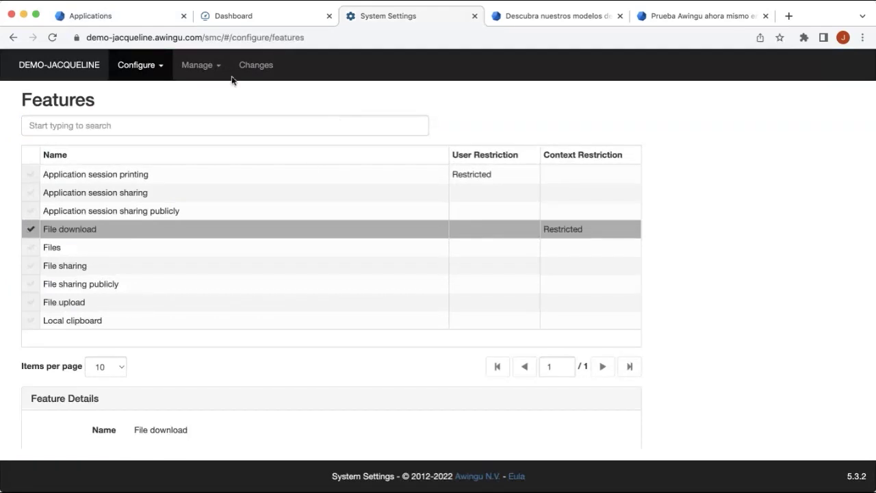
click(207, 70)
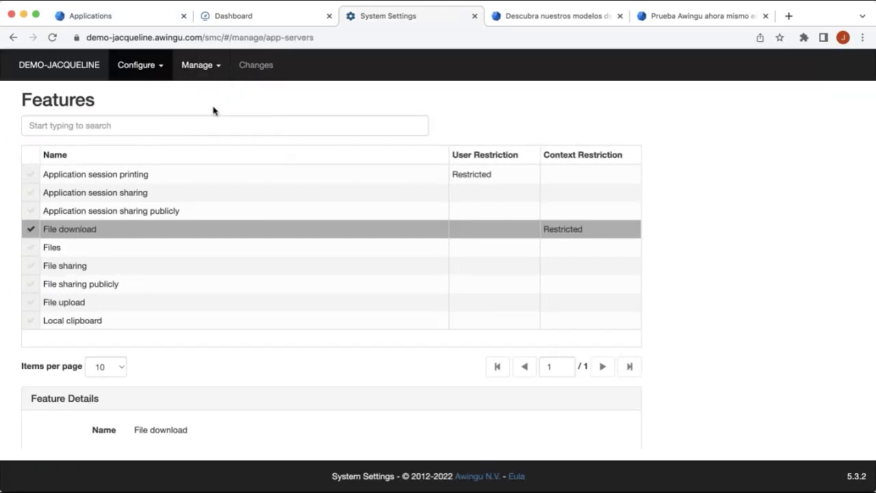
click(215, 109)
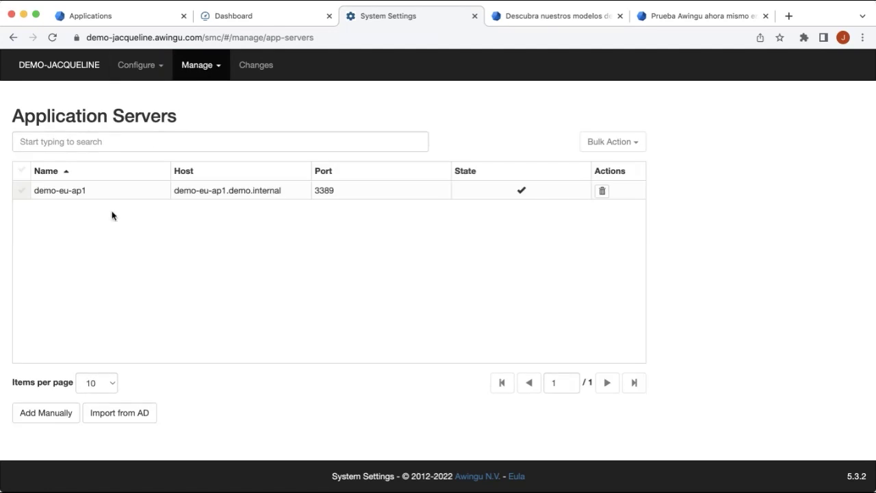
Open the managed applications list and view the application details of the Desktop entry, including its user and server labels.
click(197, 65)
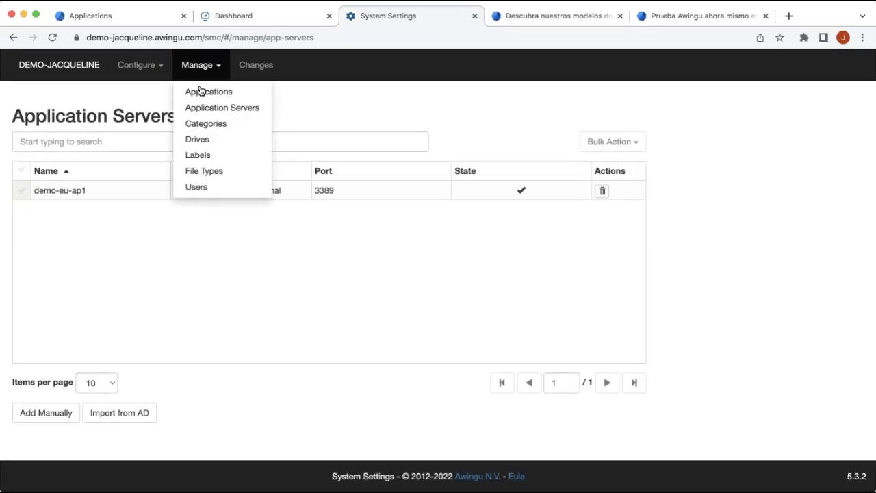
click(205, 93)
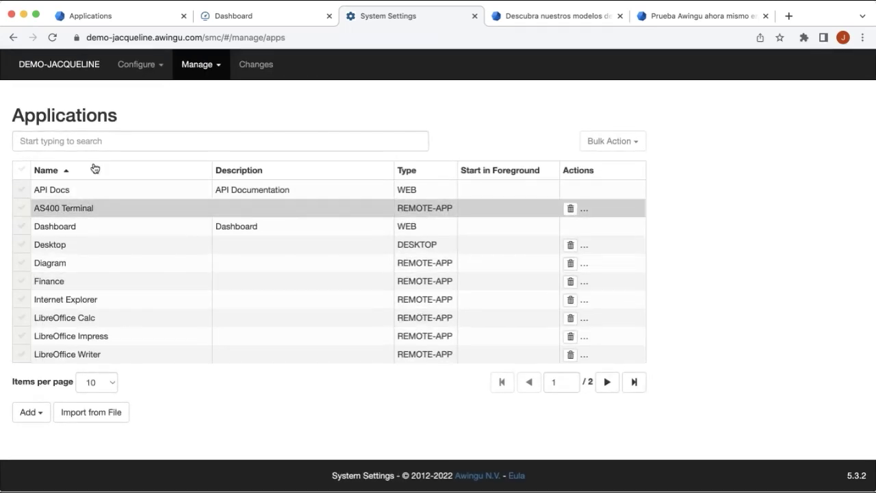
click(95, 243)
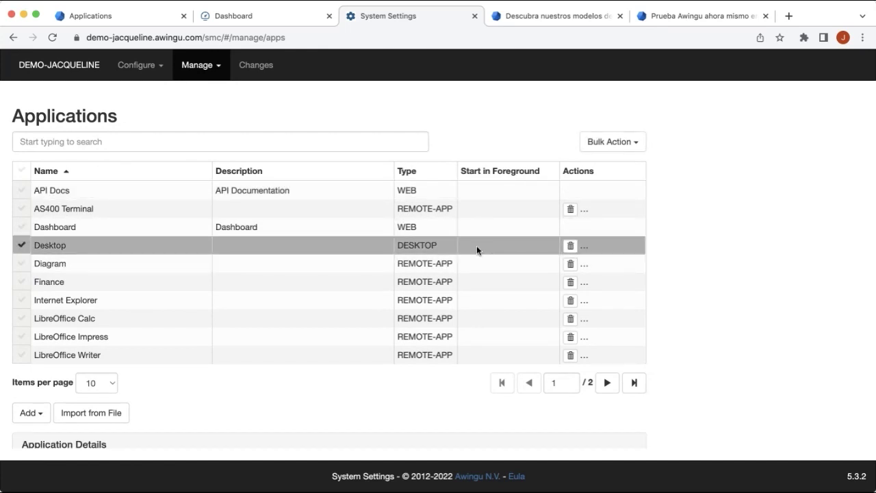
scroll(476, 250, down, 5)
scroll(422, 308, down, 2)
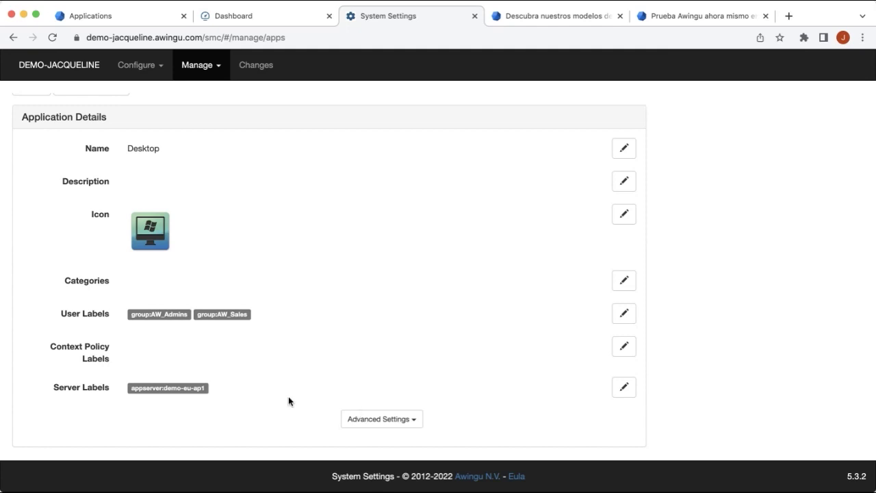
Expand the Desktop application's advanced settings and review them from Show in Applications through Maximum Size.
click(377, 420)
scroll(379, 349, down, 5)
scroll(235, 244, down, 3)
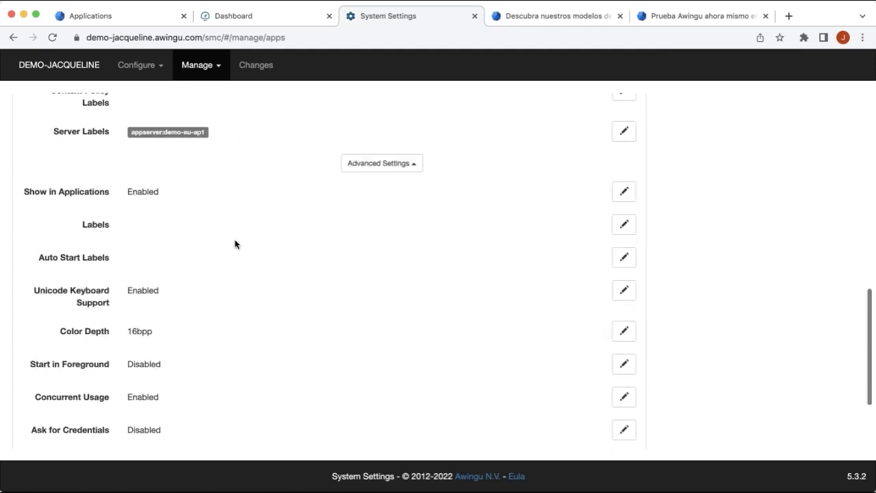
scroll(235, 244, down, 2)
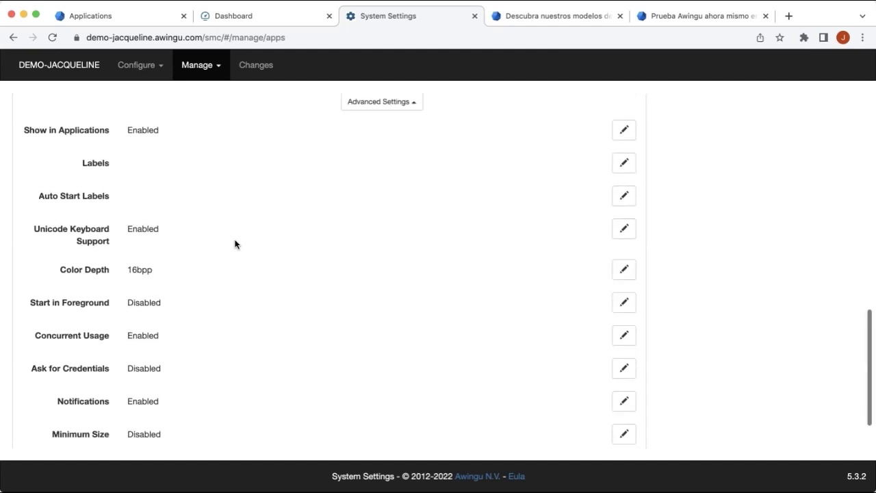
scroll(171, 342, down, 1)
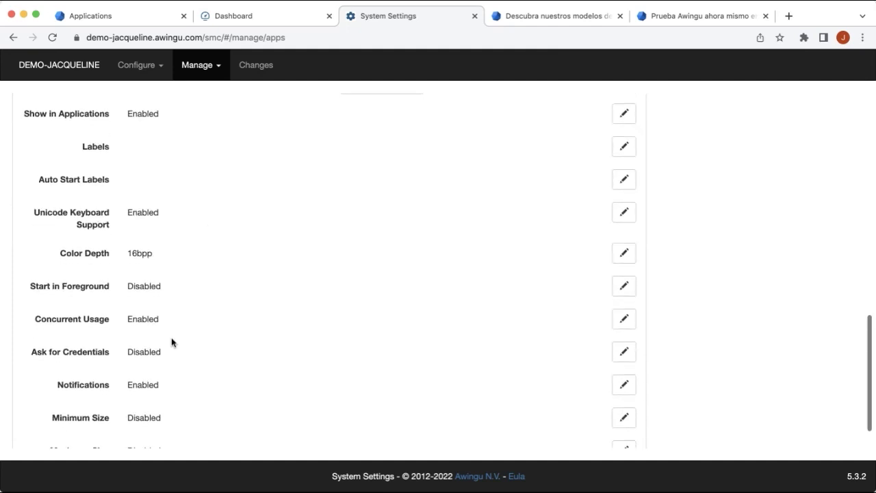
scroll(171, 342, down, 2)
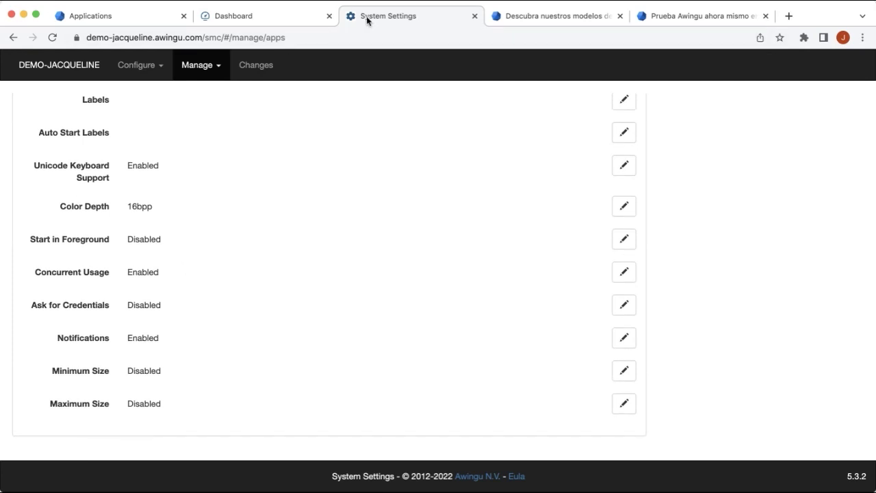
click(207, 67)
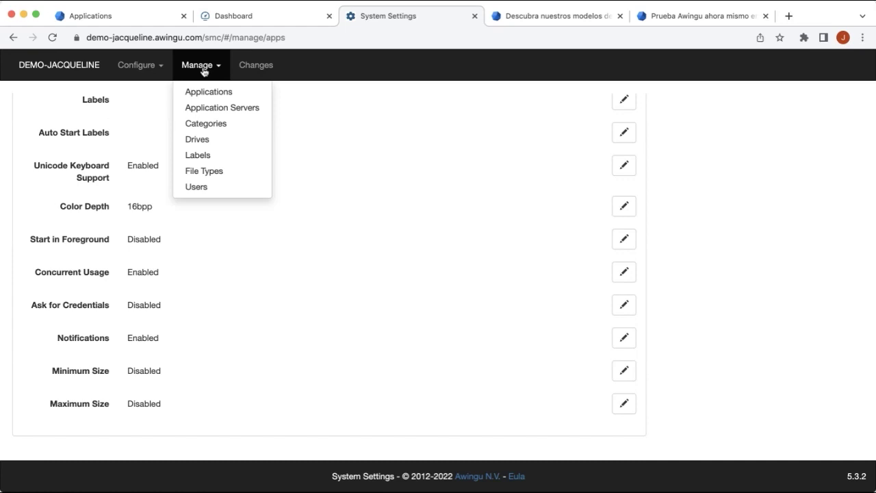
click(380, 177)
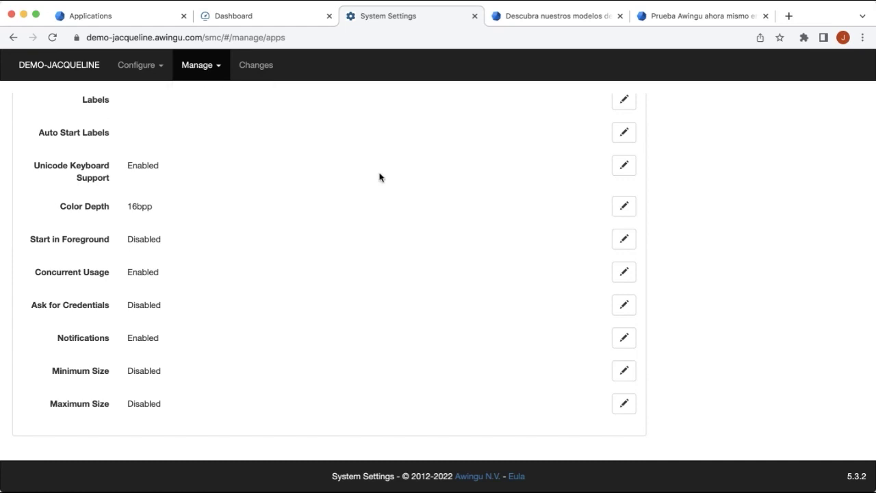